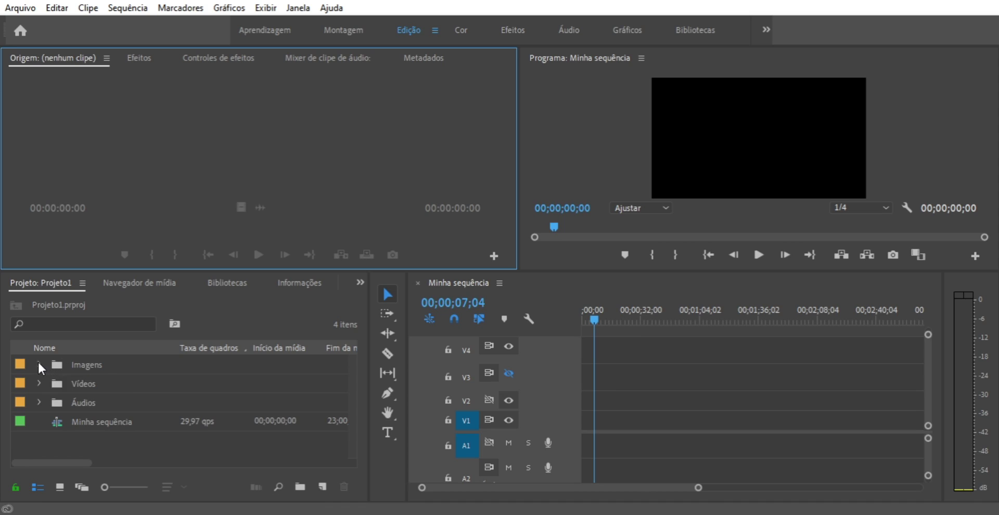
Step: Place the dolphin image from the Imagens bin on track V1 and video.mp4 from Vídeos at the start of that track
drag(118, 383, 618, 424)
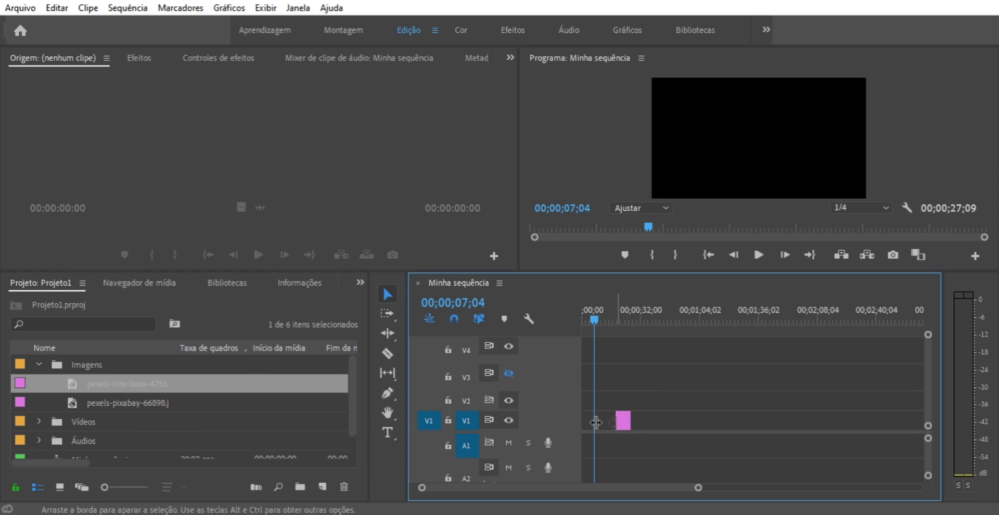
click(44, 366)
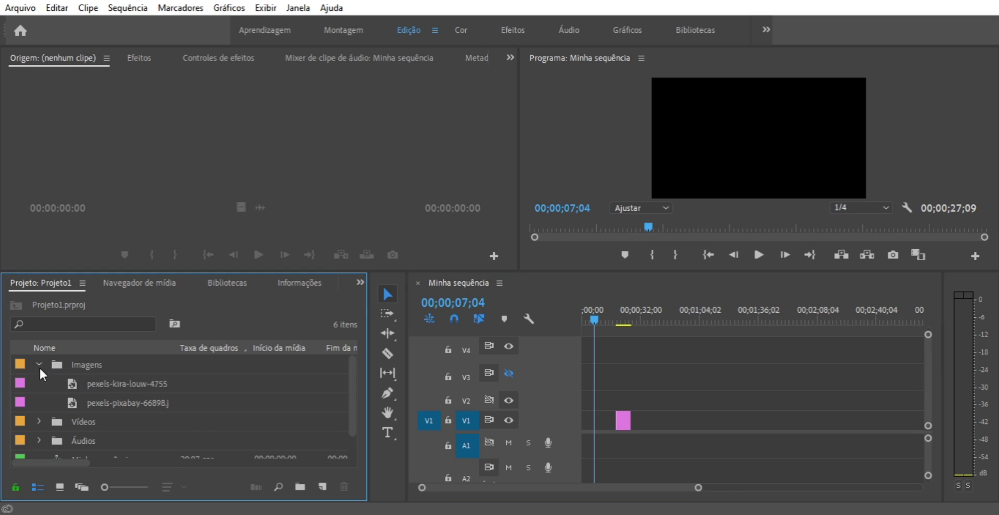
click(39, 364)
click(39, 384)
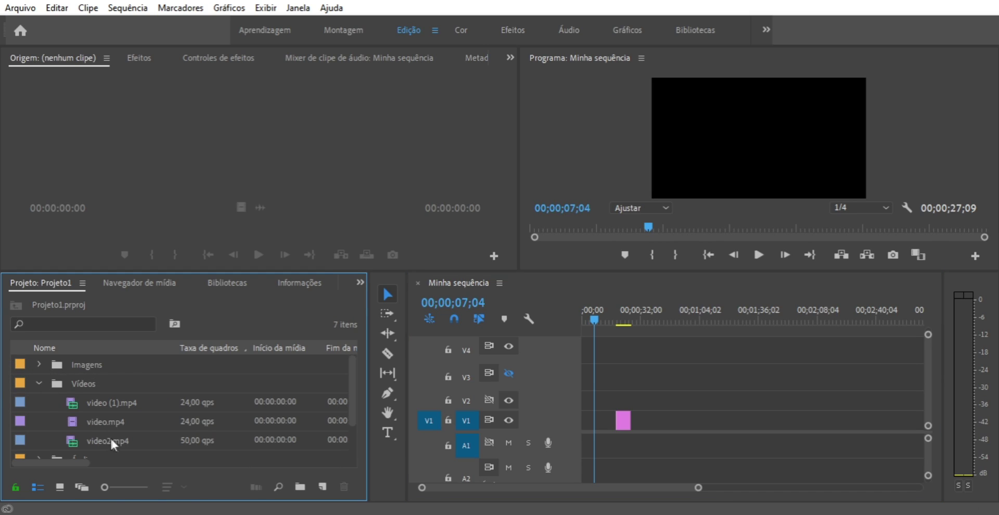
click(86, 421)
drag(86, 420, 593, 420)
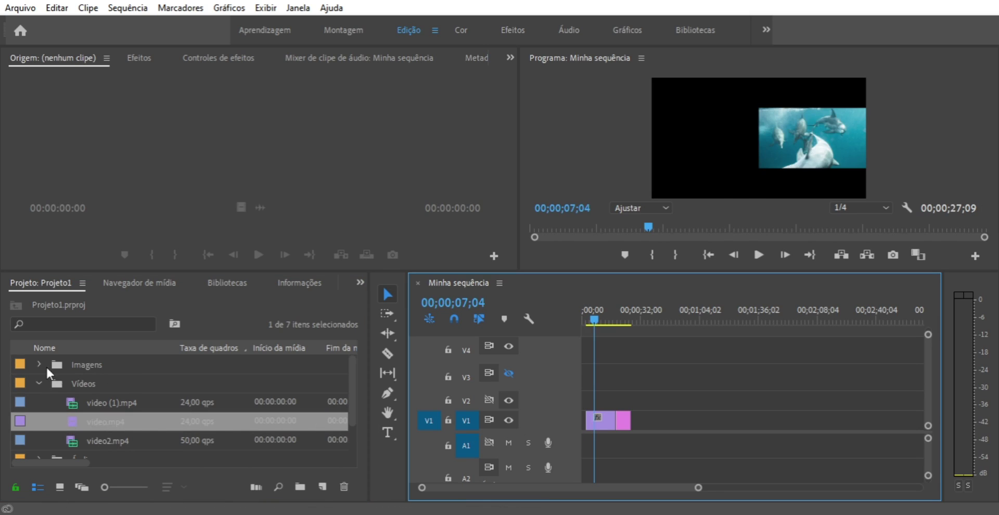
click(39, 383)
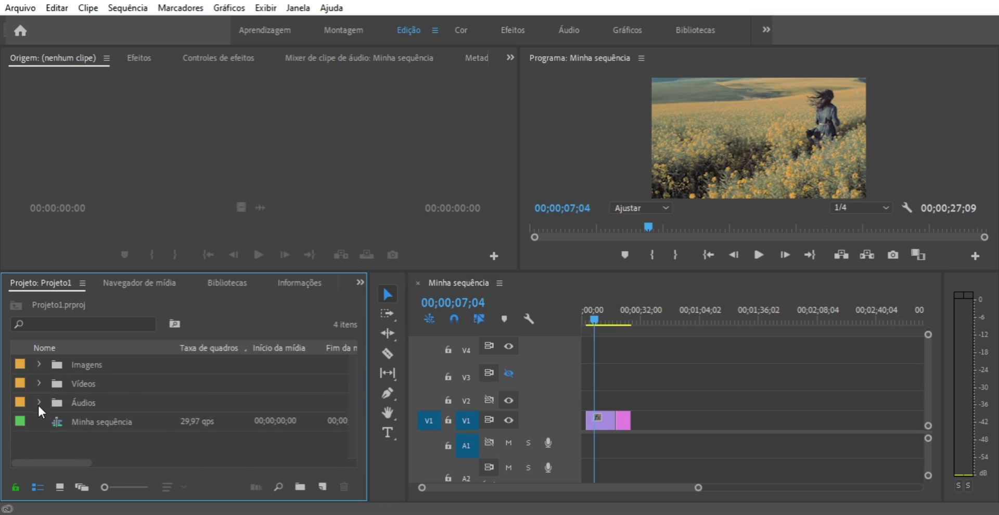
Step: Add the Eternal Garden music from the Áudios bin to the start of track A1
click(38, 402)
click(89, 420)
drag(93, 420, 593, 449)
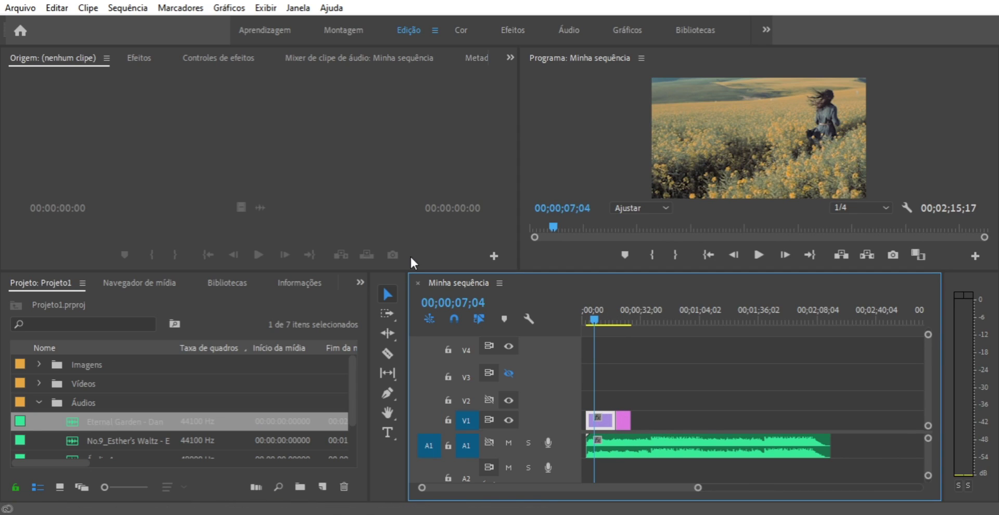
Step: Set video.mp4's position to 866, 616, its scale to 60 and its rotation to -3°
click(199, 57)
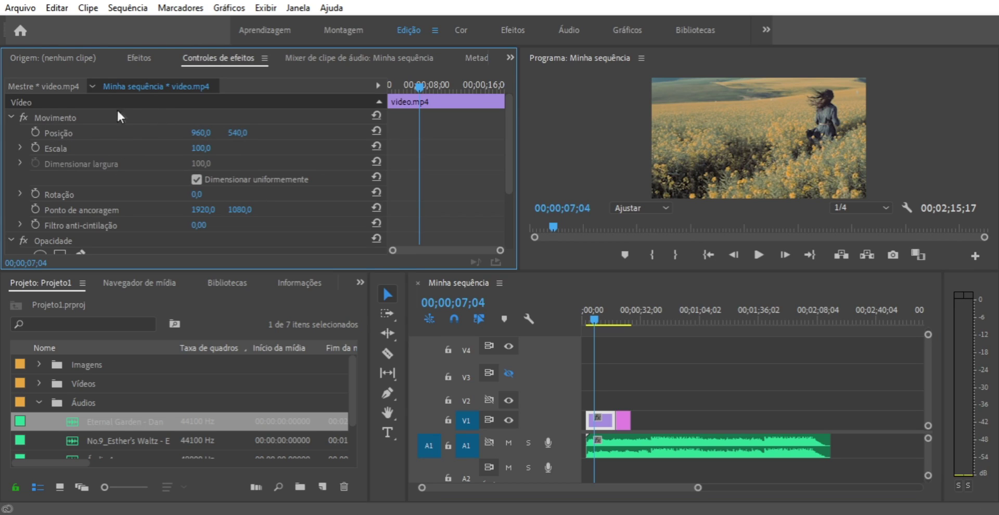
drag(202, 132, 156, 132)
drag(244, 133, 211, 150)
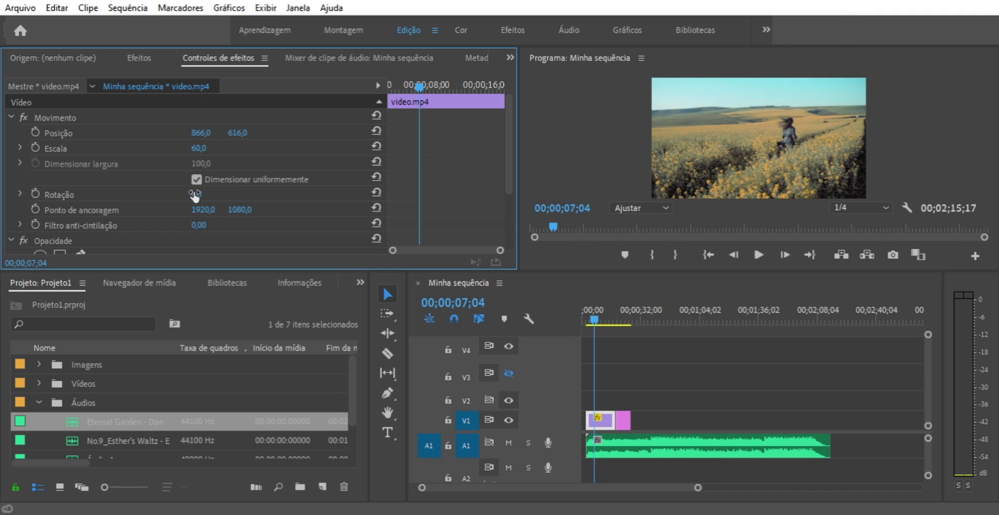
drag(196, 194, 209, 196)
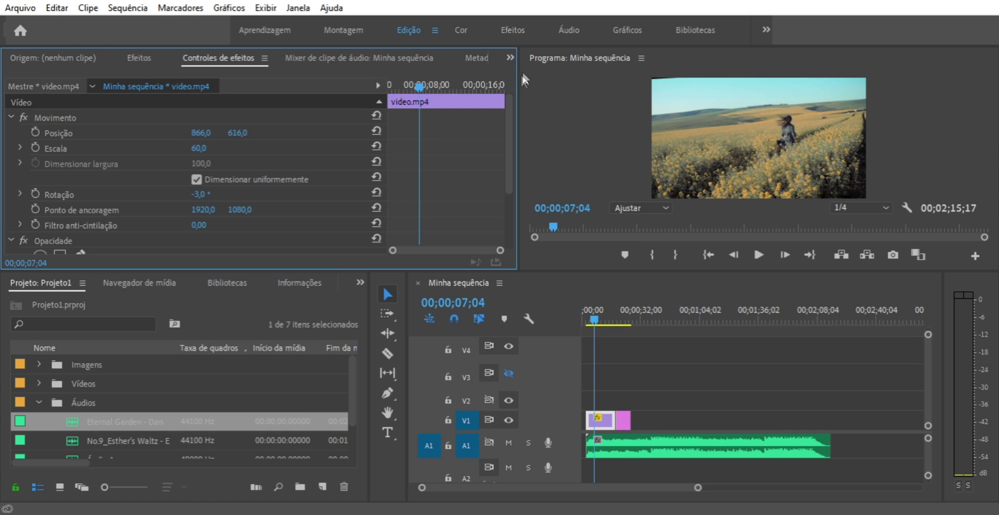
Step: Resize video.mp4 directly in the preview to a scale of about 31.4 and rotate it to about 0.6°
click(701, 158)
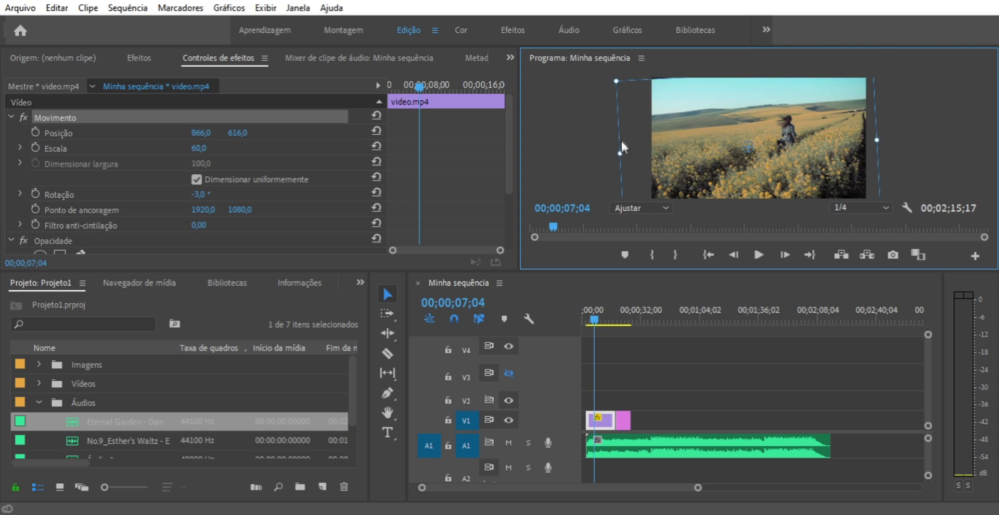
drag(619, 153, 710, 155)
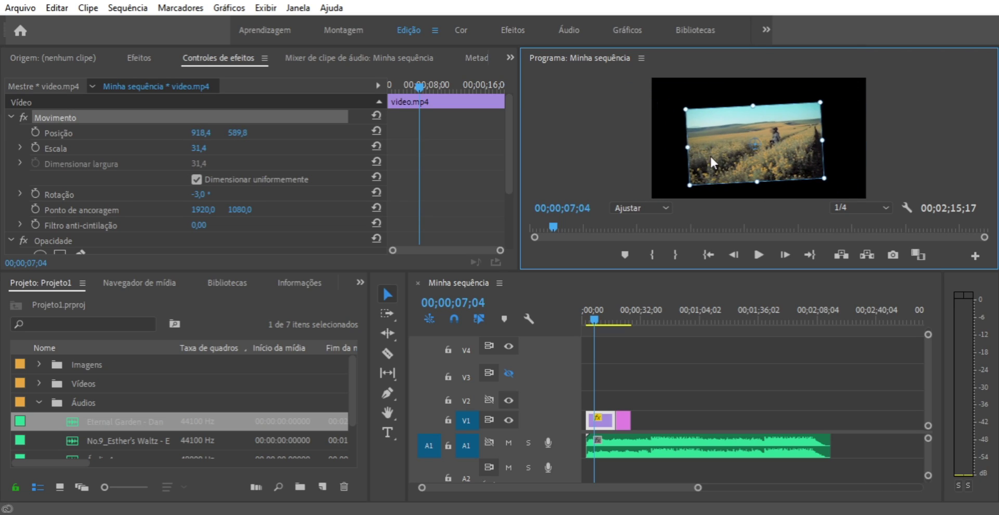
mouse_move(827, 95)
mouse_down()
mouse_move(840, 120)
mouse_move(831, 96)
mouse_up()
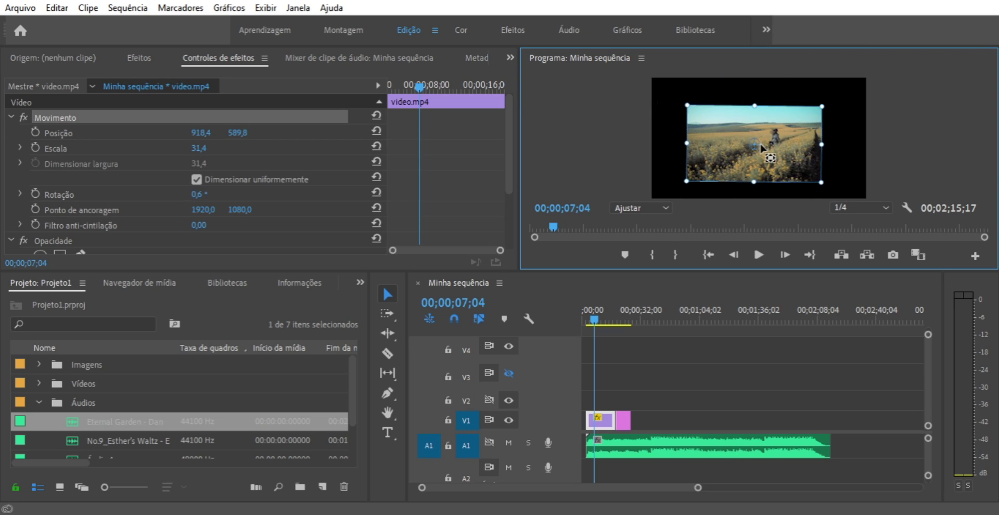
Step: Move video.mp4's anchor point to the image's upper-left corner and rotate the clip around it to -5.5°
drag(756, 143, 689, 106)
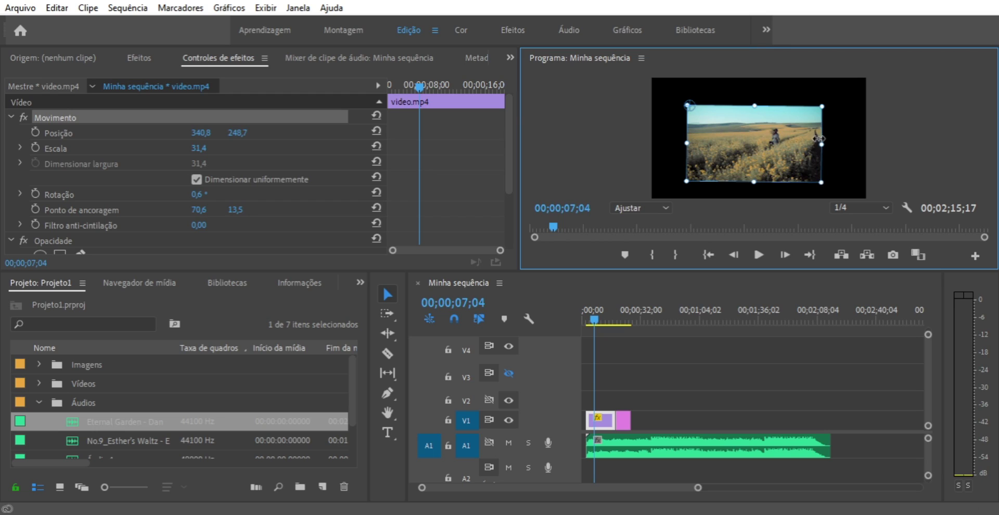
drag(829, 194, 845, 178)
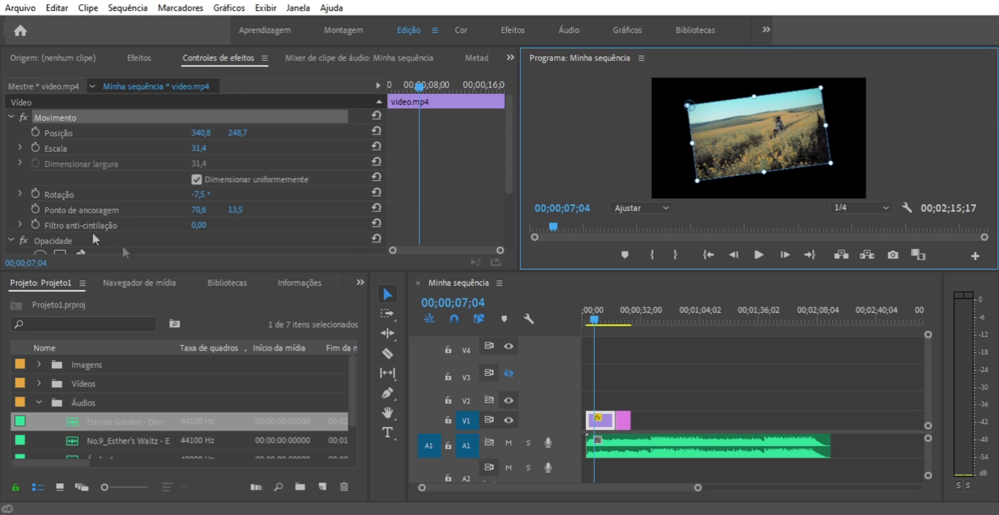
drag(200, 195, 208, 192)
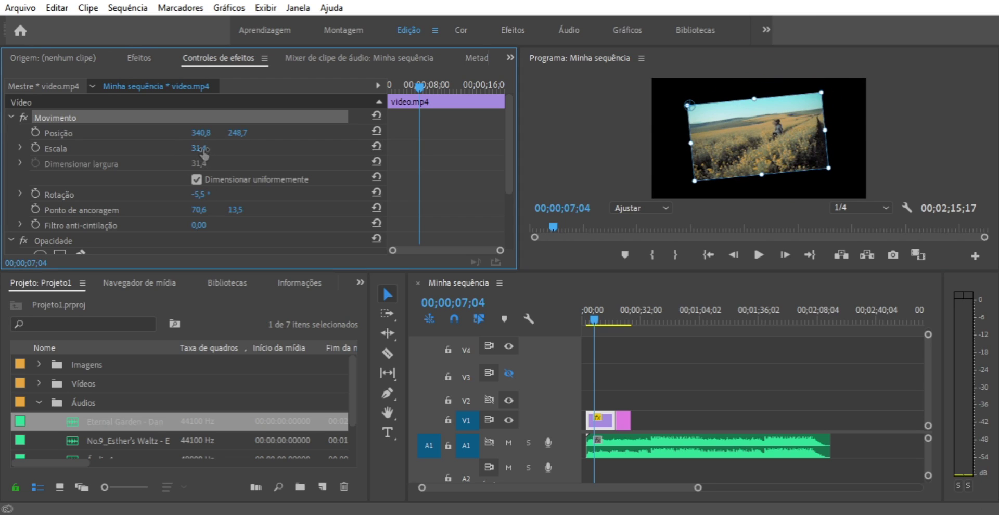
Step: Set video.mp4's scale to 29.4 and its opacity to 69%, and save the project
drag(199, 148, 221, 150)
scroll(508, 205, down, 3)
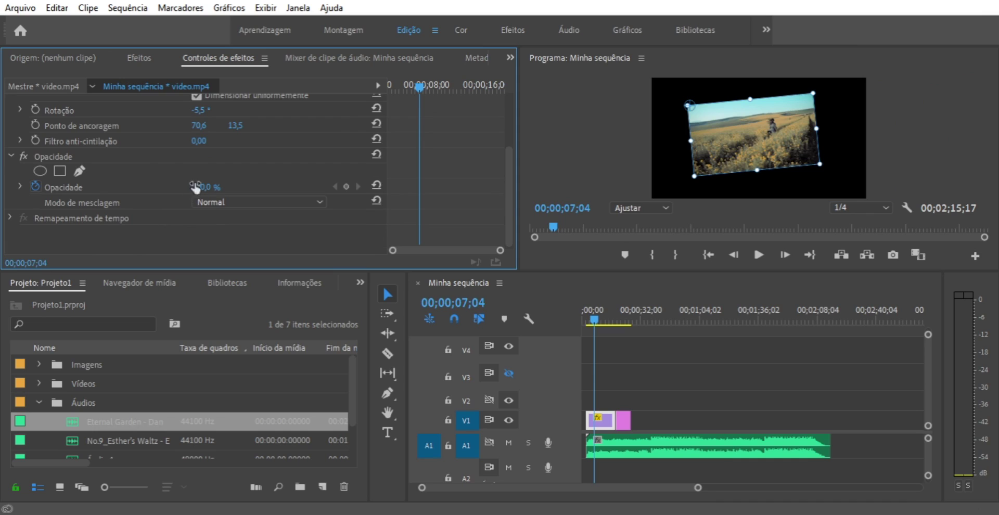
drag(203, 187, 190, 187)
drag(511, 198, 514, 149)
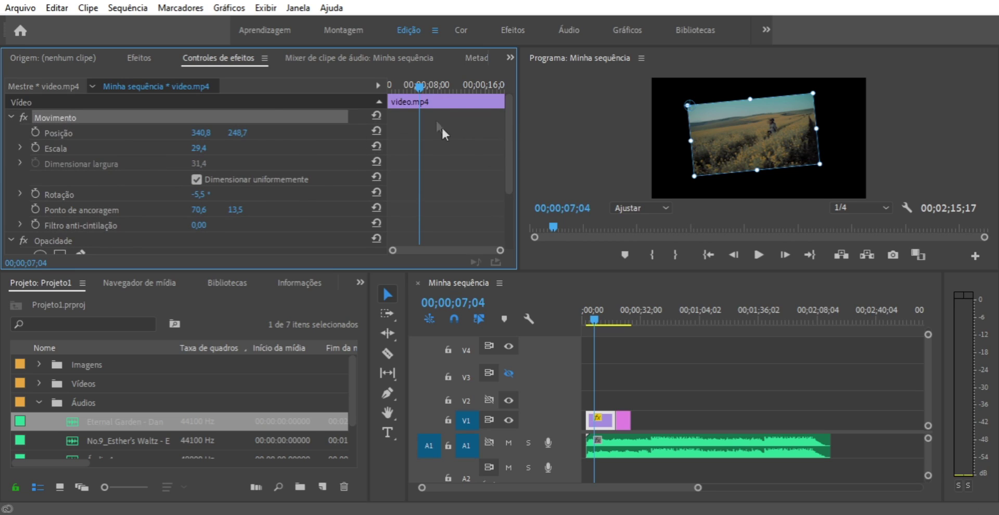
key(ctrl+s)
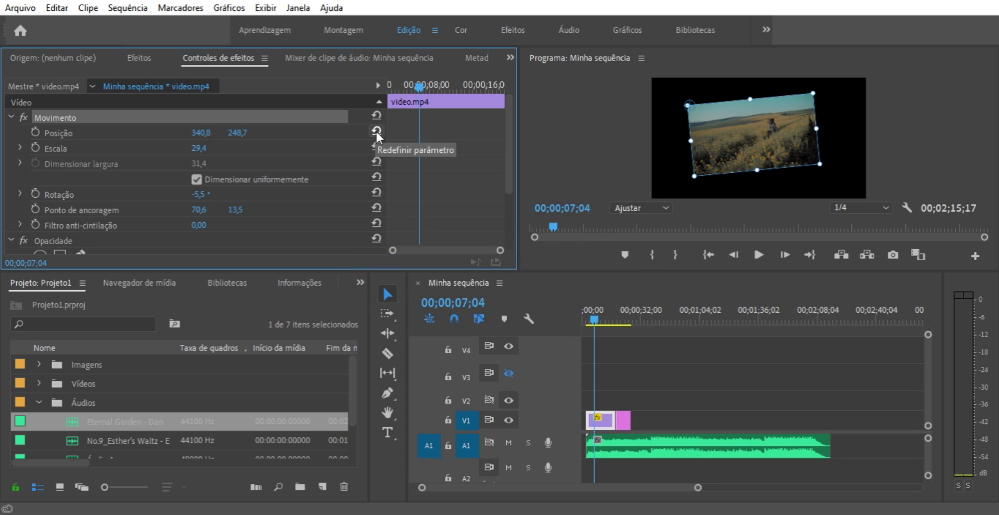
Step: Reset video.mp4's position, scale, rotation and anchor point to their default values
click(376, 129)
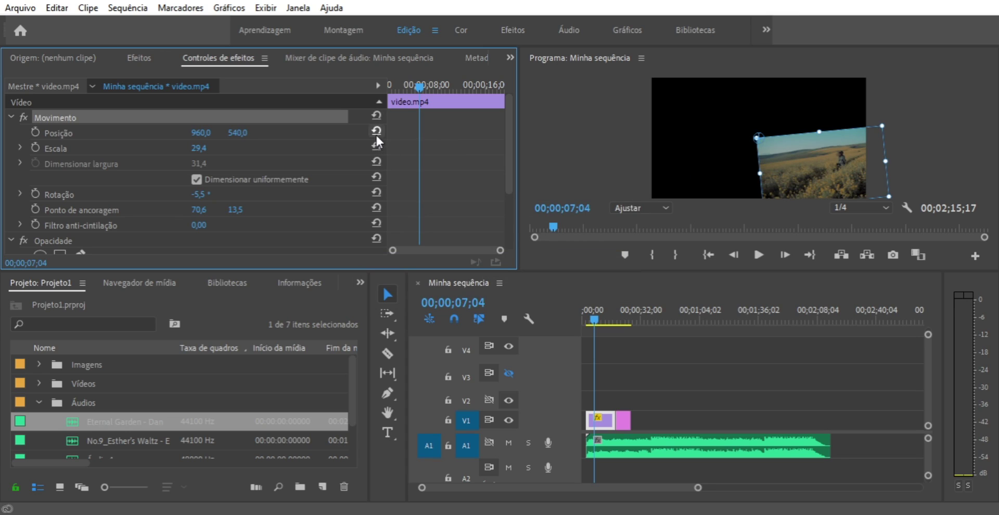
click(376, 146)
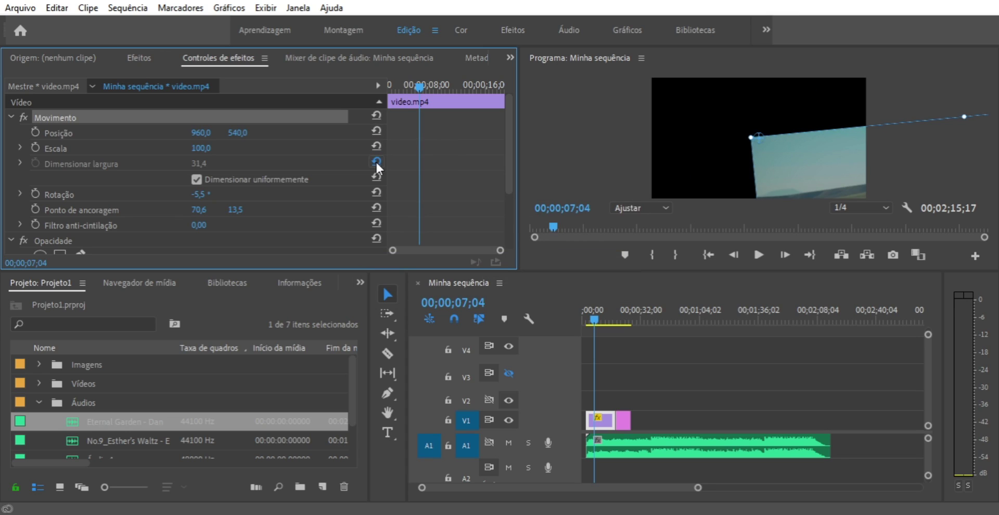
click(376, 192)
click(375, 208)
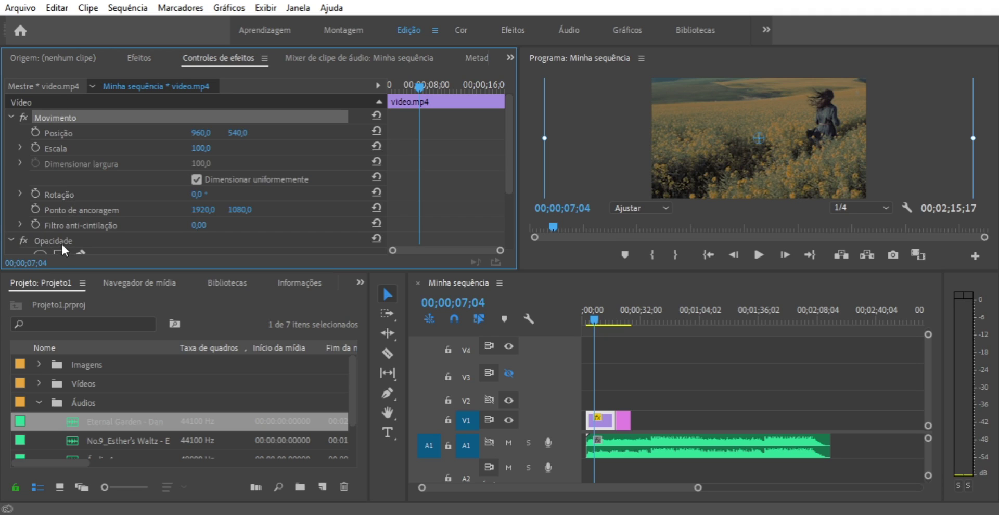
Step: Reset video.mp4's opacity settings and select the opacity keyframe
click(13, 115)
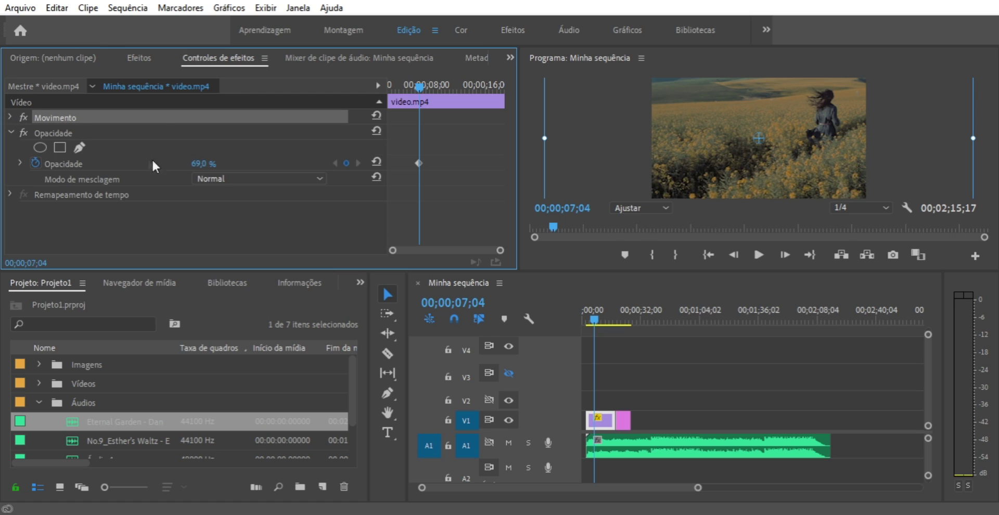
click(376, 131)
click(11, 133)
click(11, 133)
drag(453, 145, 423, 165)
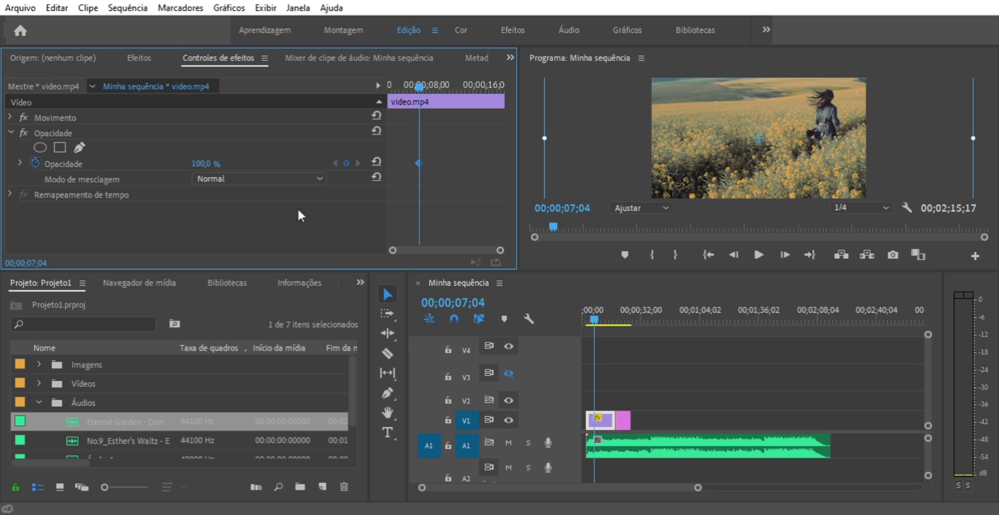
Step: Show the effect controls for the master clip of video.mp4
click(75, 89)
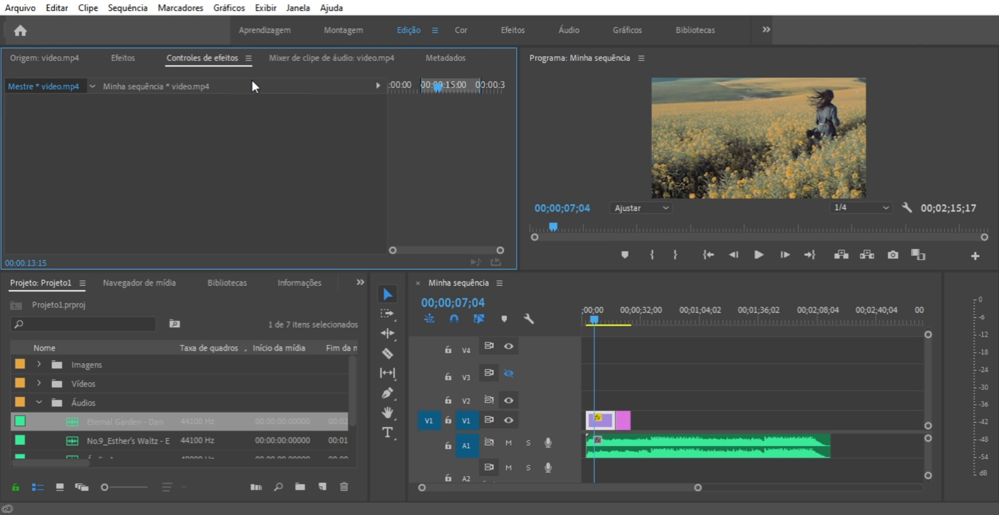
click(116, 61)
click(174, 58)
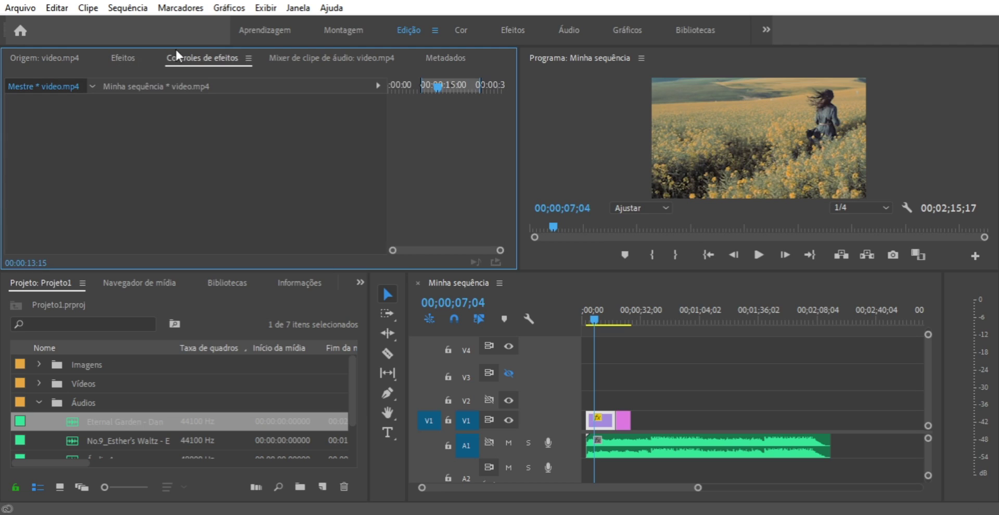
Step: Move the playhead to 00;00;21;25 and set the dolphin image's scale to 83.8
click(622, 423)
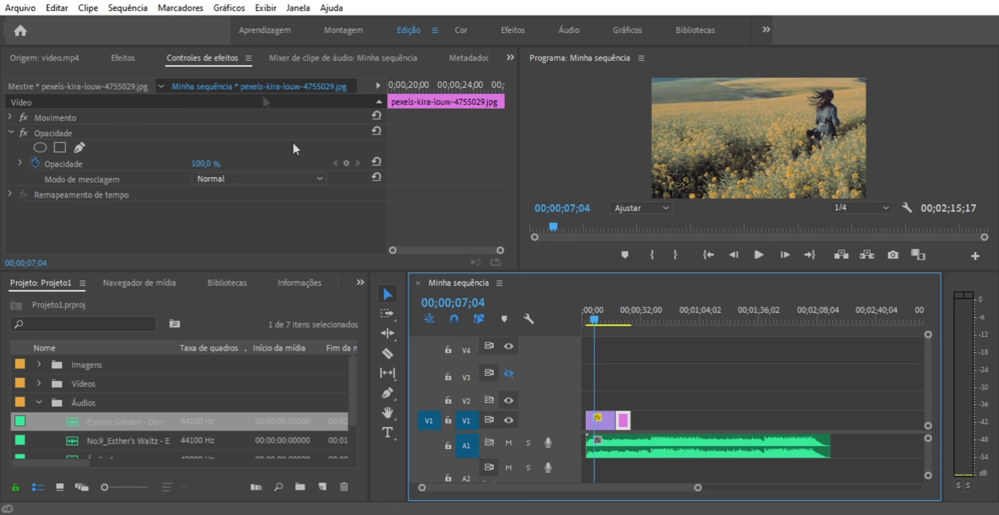
click(14, 128)
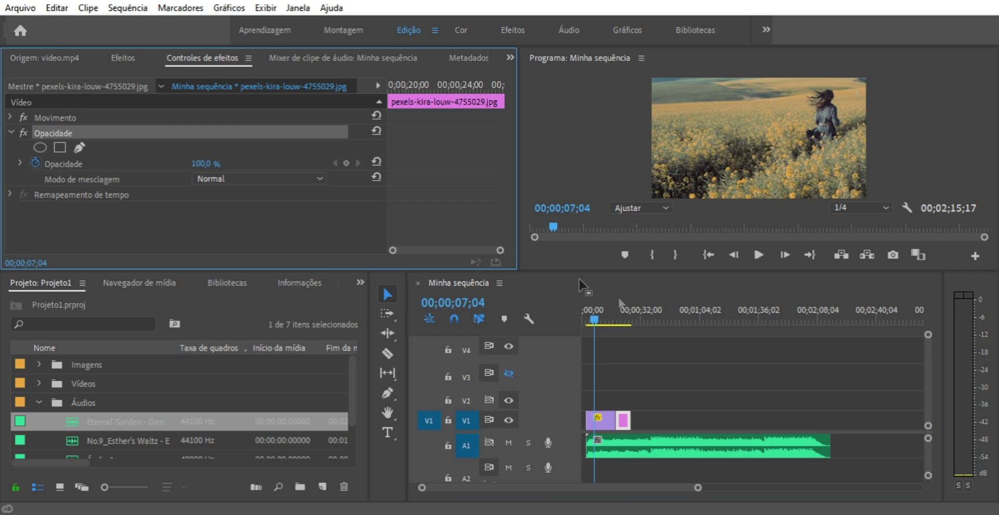
click(624, 315)
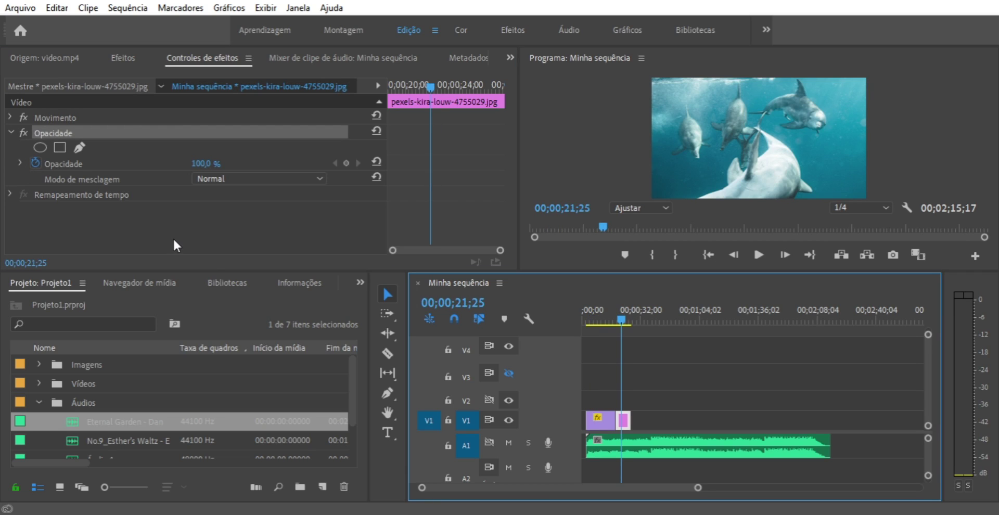
click(692, 159)
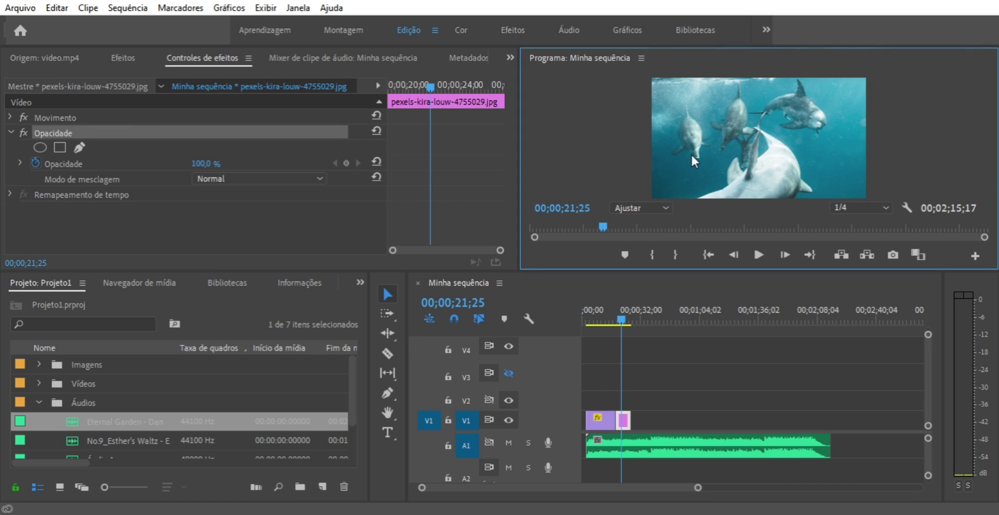
click(691, 153)
mouse_move(899, 140)
mouse_down()
mouse_move(874, 142)
mouse_move(900, 142)
mouse_move(882, 146)
mouse_up()
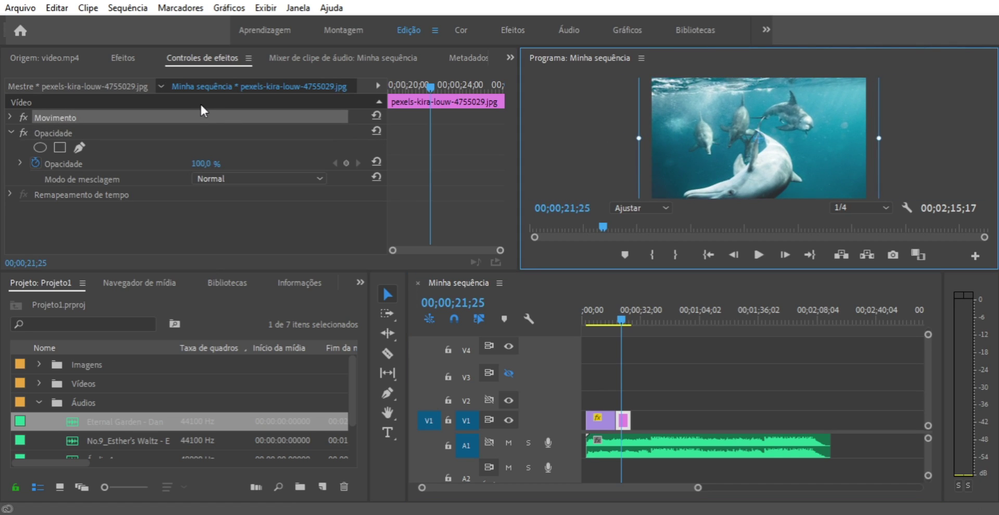
click(10, 119)
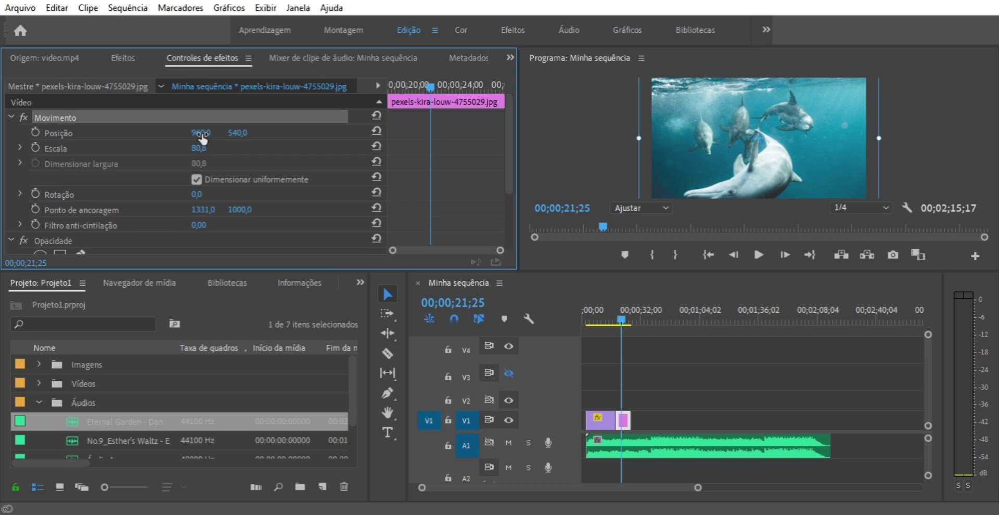
drag(199, 148, 200, 149)
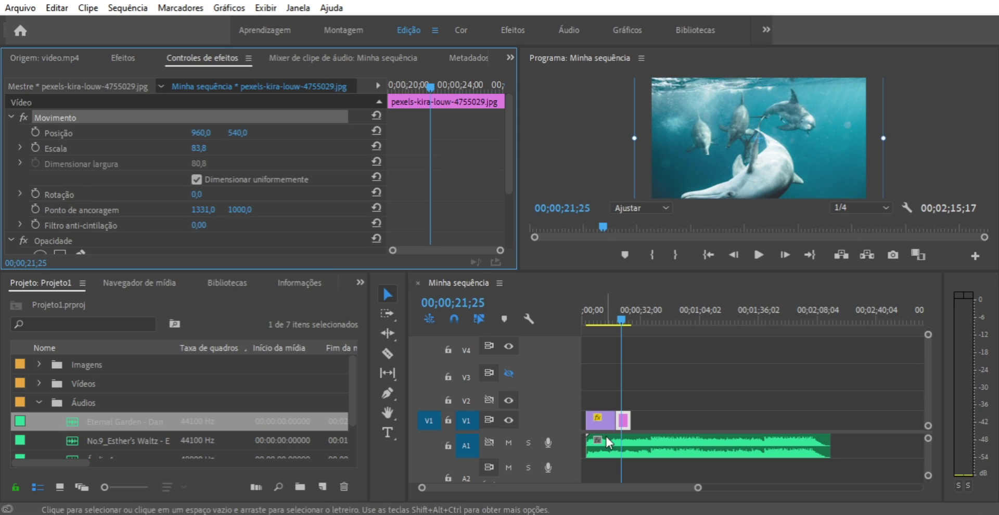
Step: Set the Eternal Garden clip's volume level to 14 dB, its left channel to 6.4 dB and its right channel to 10 dB
click(617, 453)
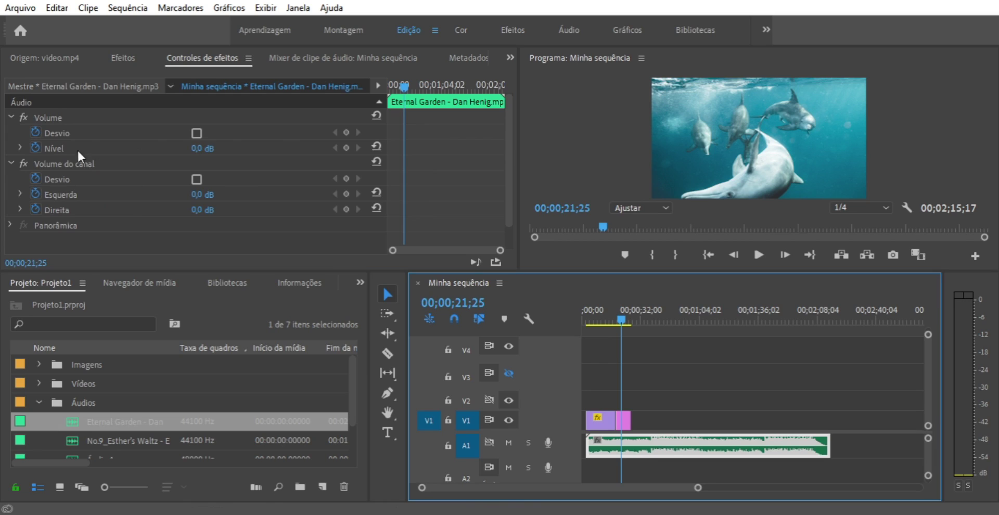
click(205, 150)
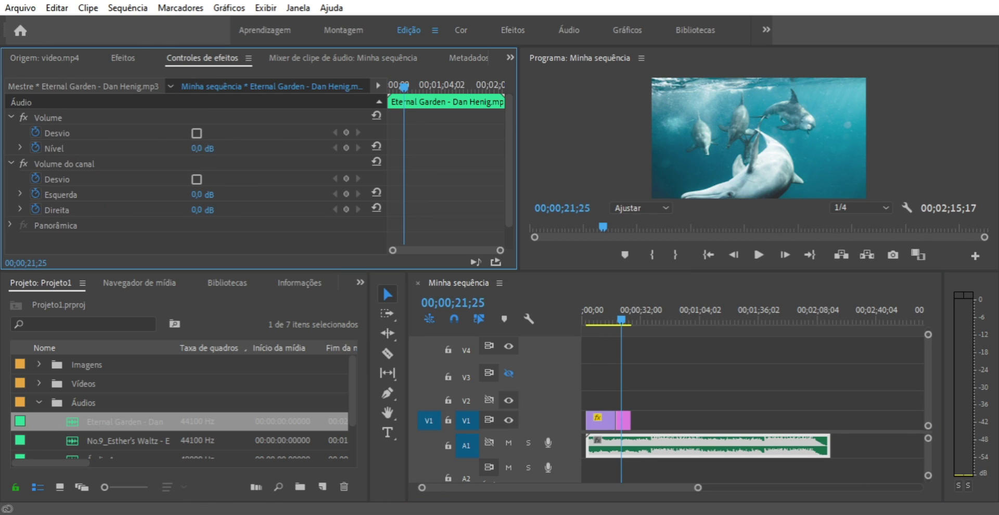
drag(194, 149, 88, 162)
drag(198, 194, 217, 205)
drag(200, 211, 213, 211)
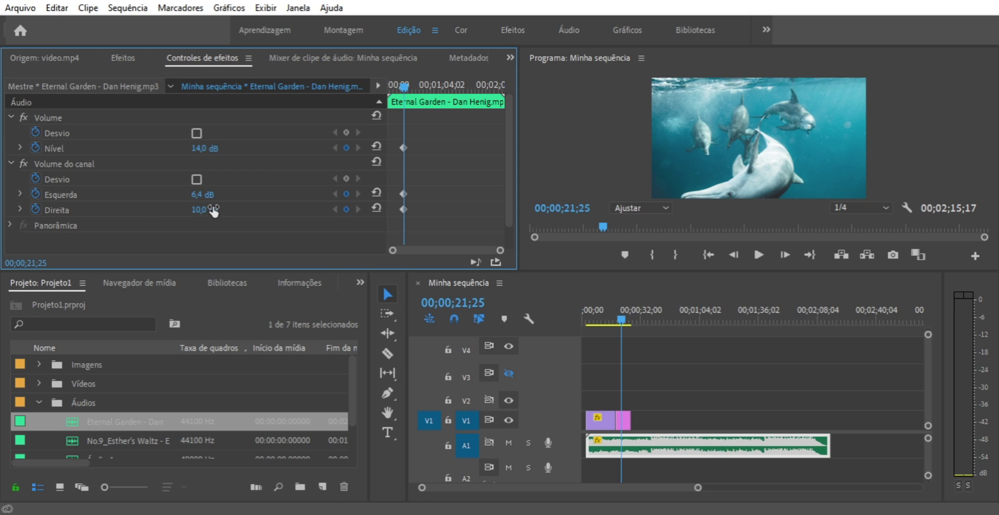
Step: Delete all clips from the sequence and add the text "Meu texto" in the upper left part of the frame
drag(682, 395, 593, 447)
key(Delete)
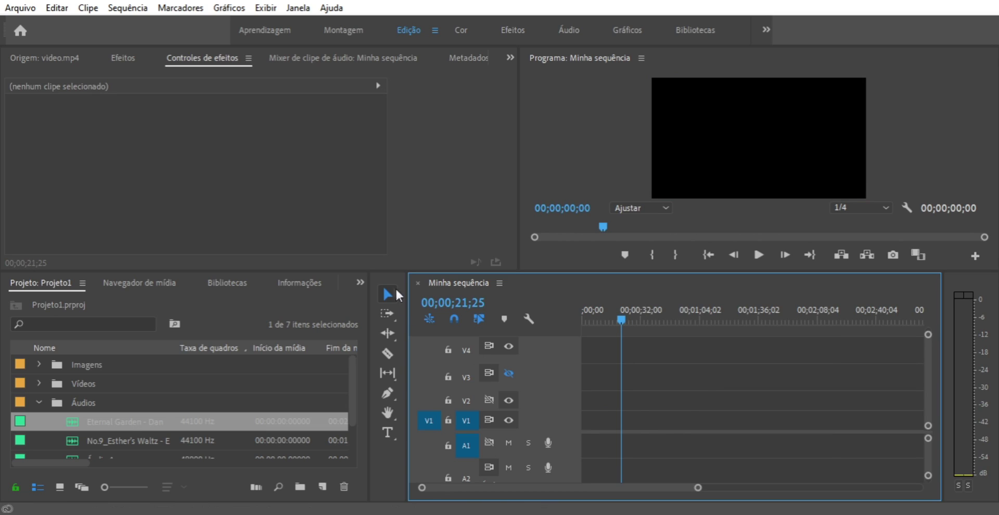
click(388, 432)
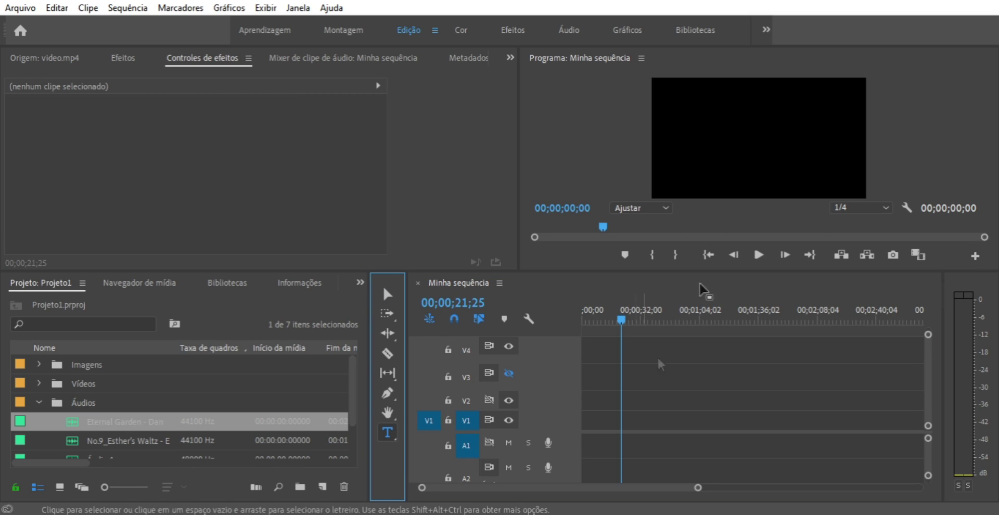
click(690, 116)
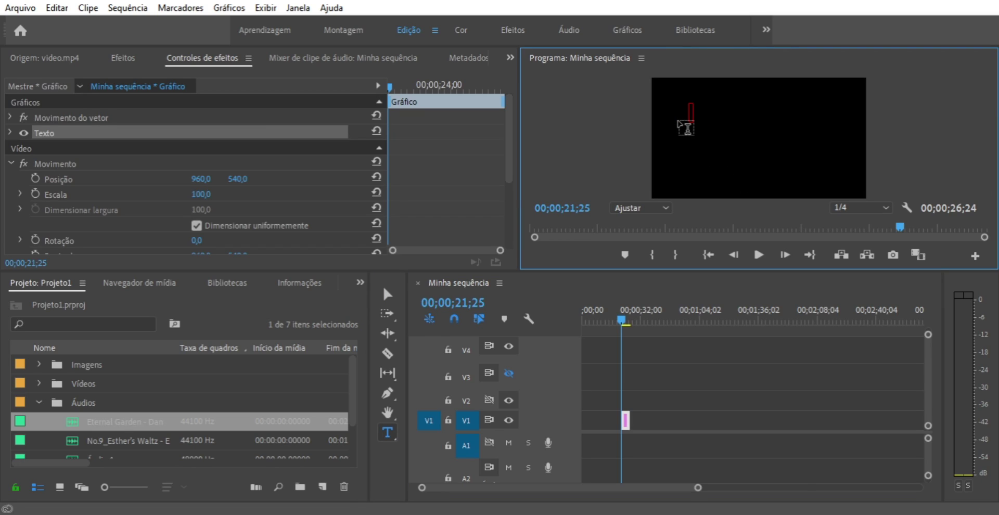
text(Meu te)
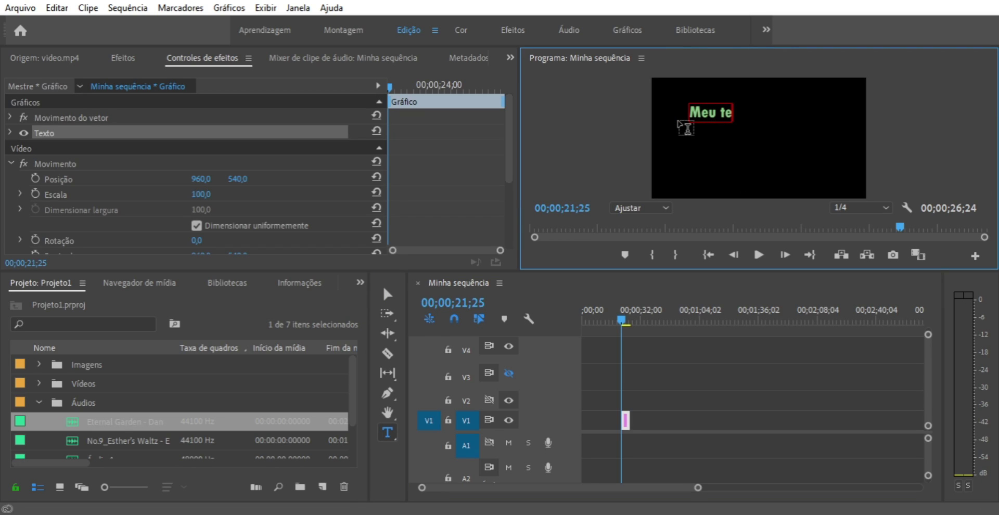
text(xto)
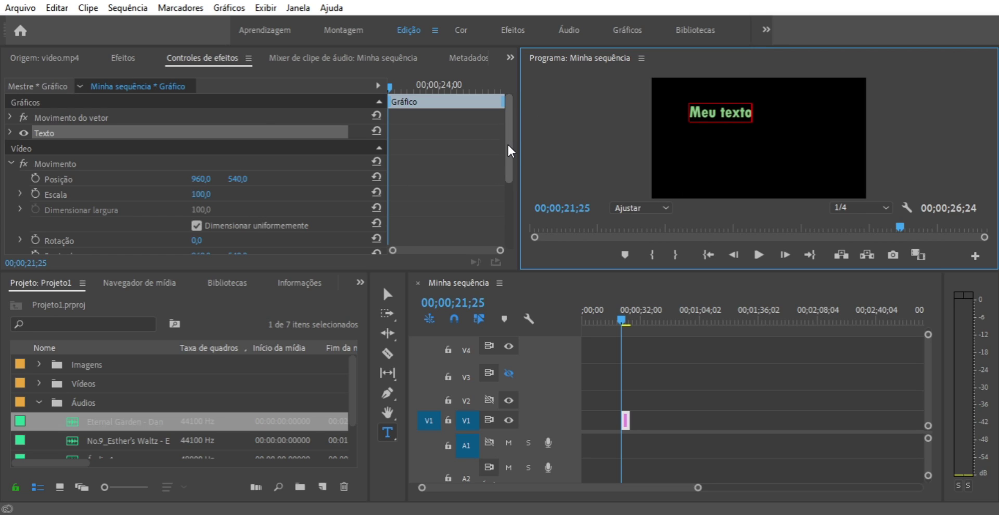
Step: Set the font of the "Meu texto" text to Verdana and its size to 191
click(10, 134)
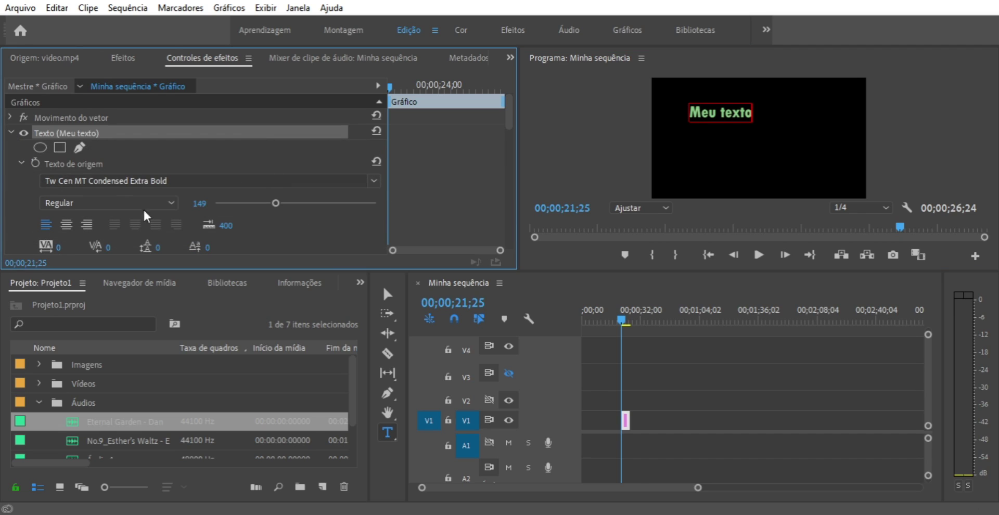
drag(690, 112, 745, 119)
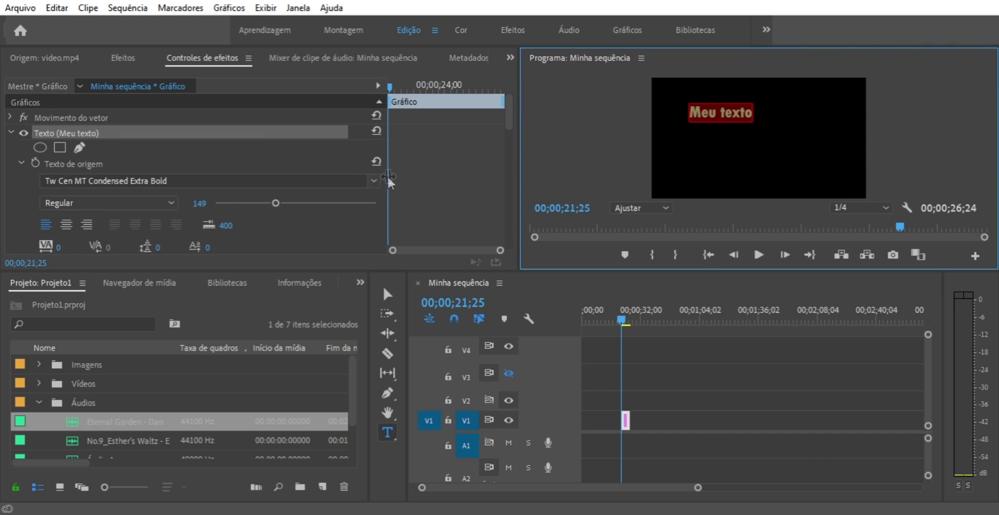
click(374, 182)
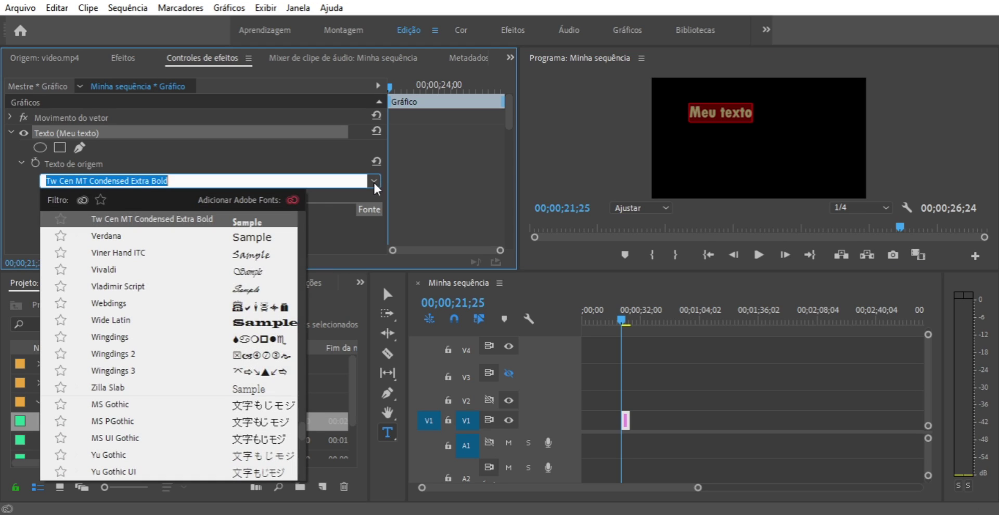
click(232, 237)
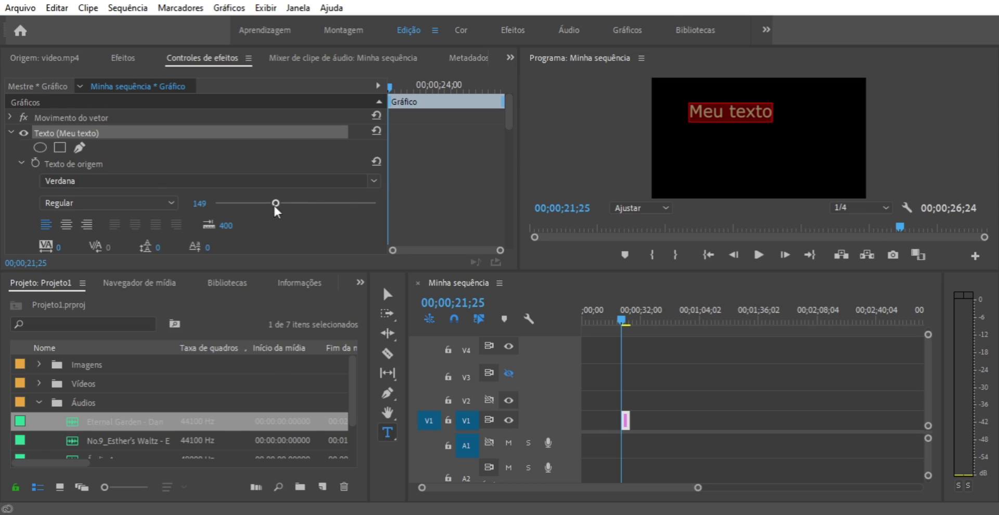
mouse_move(276, 204)
mouse_down()
mouse_move(330, 206)
mouse_move(274, 205)
mouse_move(293, 204)
mouse_up()
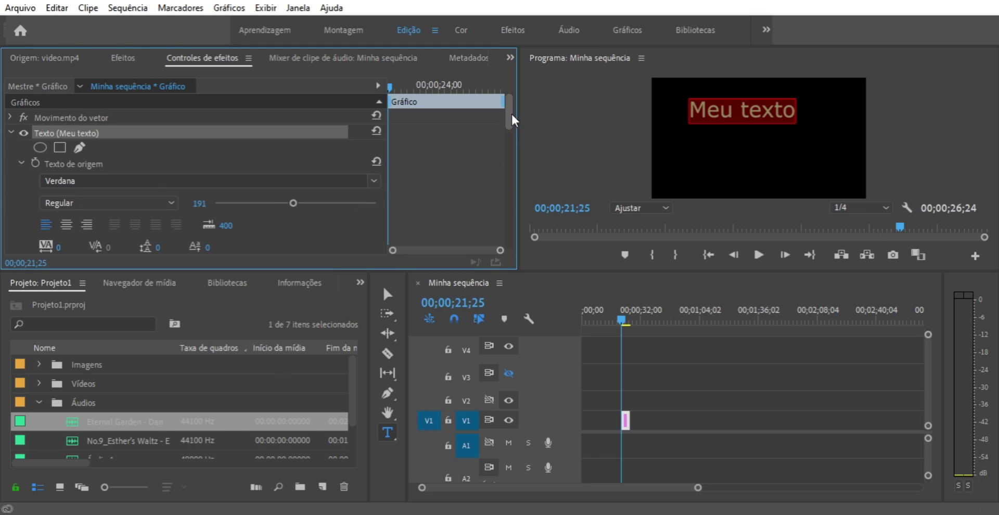
Step: Try right alignment on the text and return it to left alignment
drag(508, 117, 509, 138)
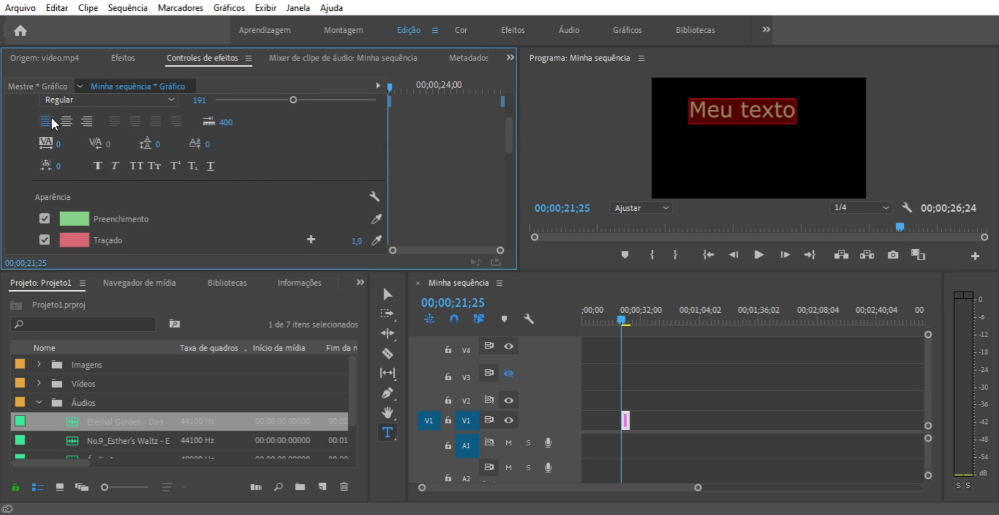
click(67, 123)
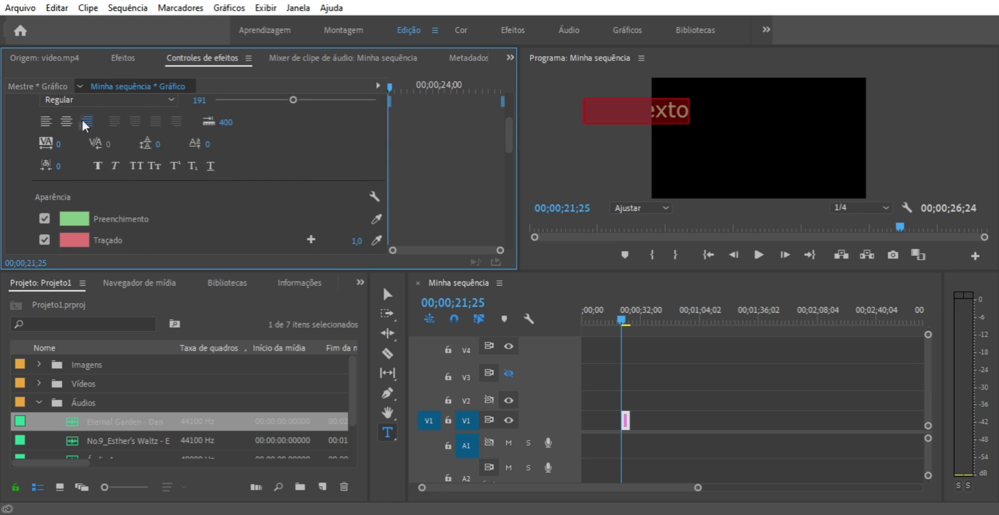
click(45, 121)
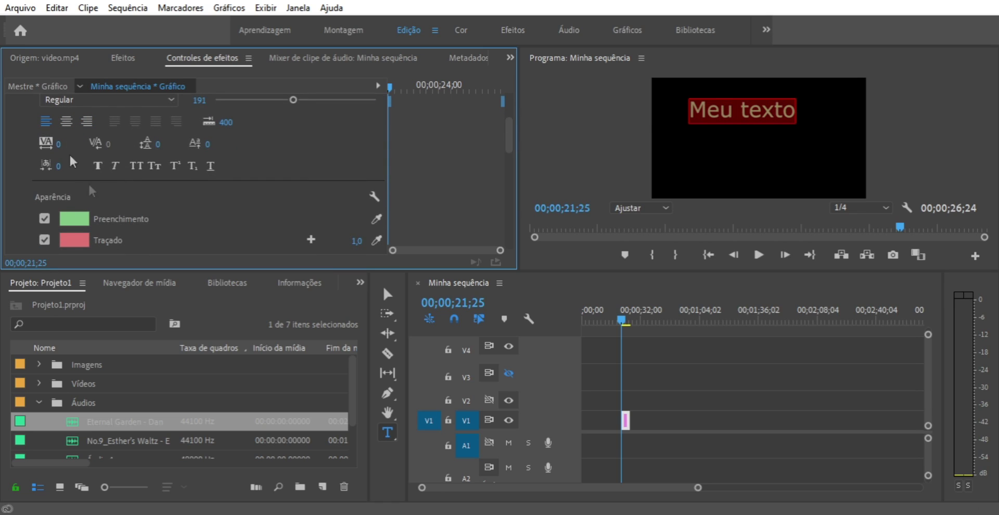
Step: Set the text's fill color to white (FFFFFF)
click(67, 219)
drag(337, 301, 269, 382)
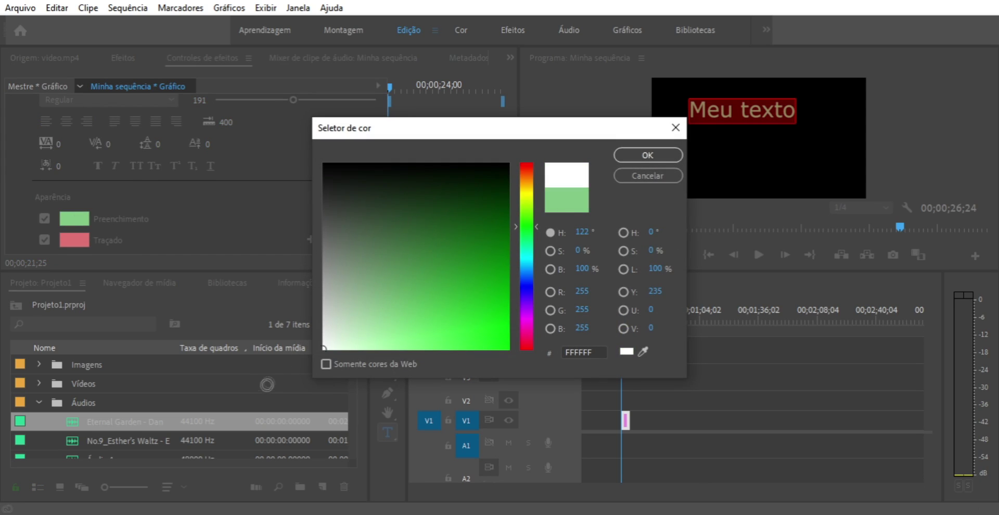
click(671, 156)
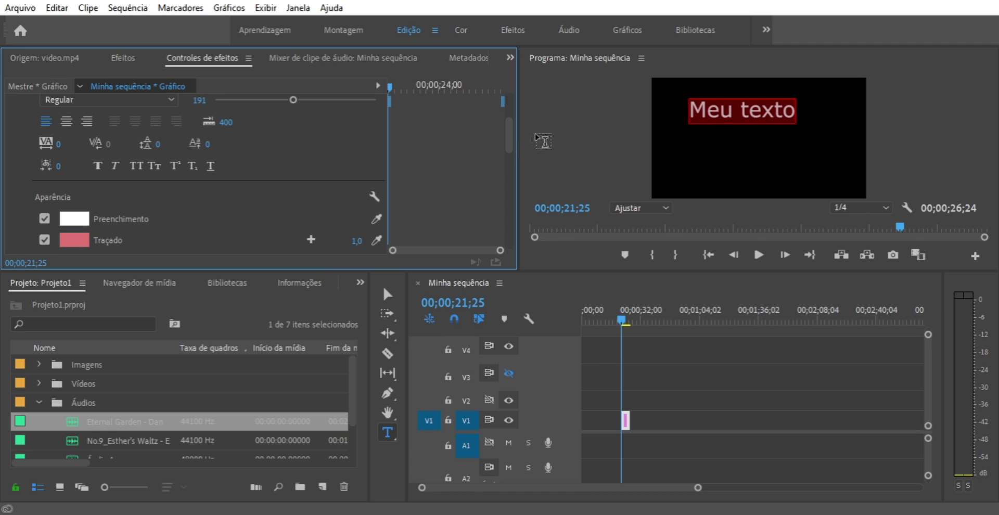
Step: Set the text's stroke to the blue-violet 5941D4 with a width of 56 and enable its background
drag(508, 140, 508, 159)
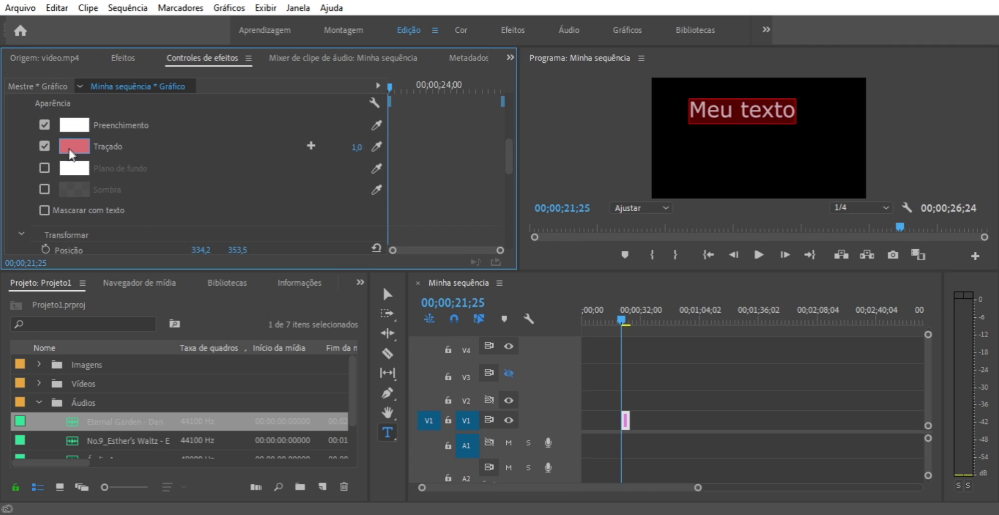
click(72, 147)
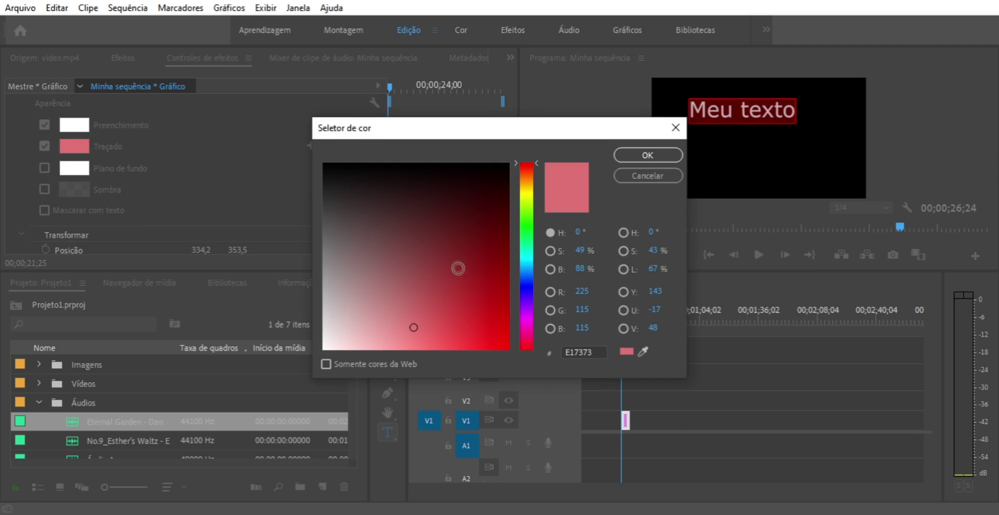
click(442, 308)
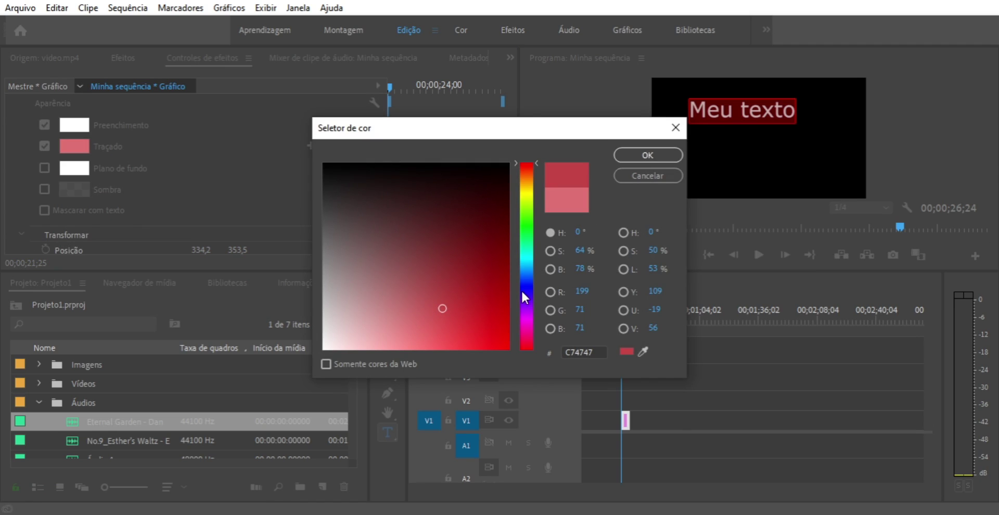
click(523, 293)
click(452, 318)
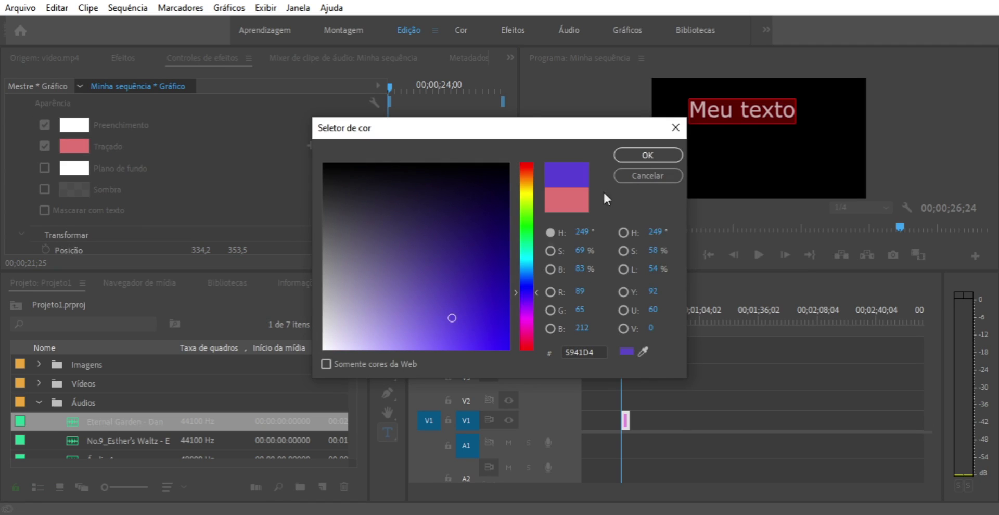
click(641, 159)
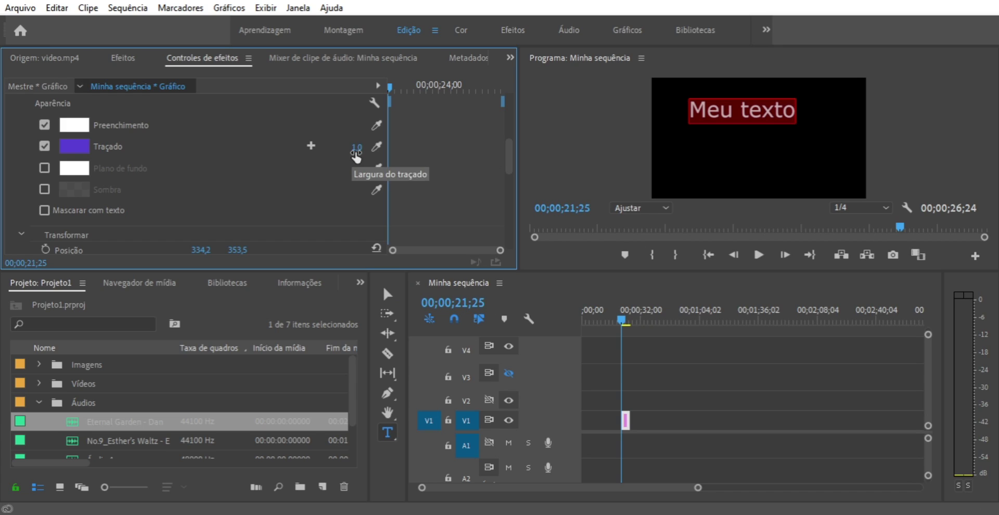
mouse_move(357, 151)
mouse_down()
mouse_move(395, 150)
mouse_move(385, 151)
mouse_up()
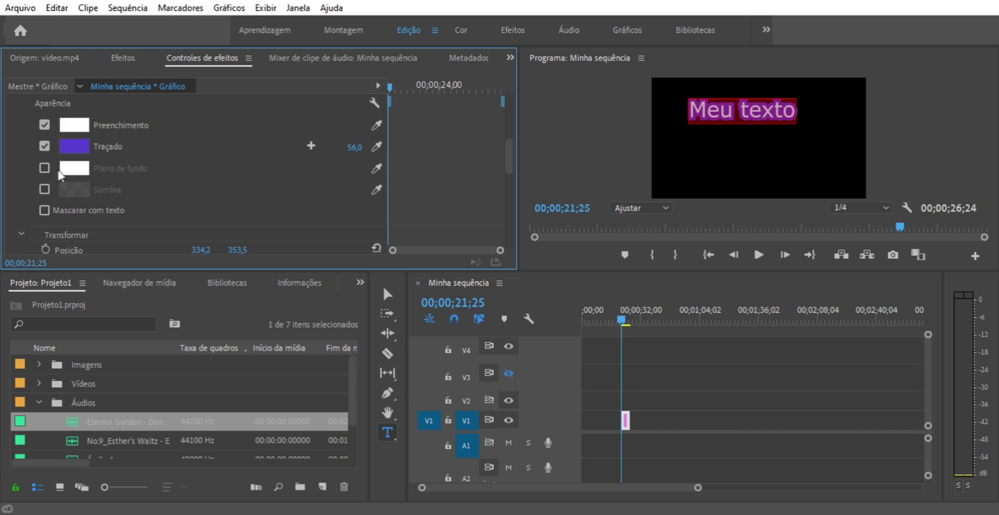
click(44, 169)
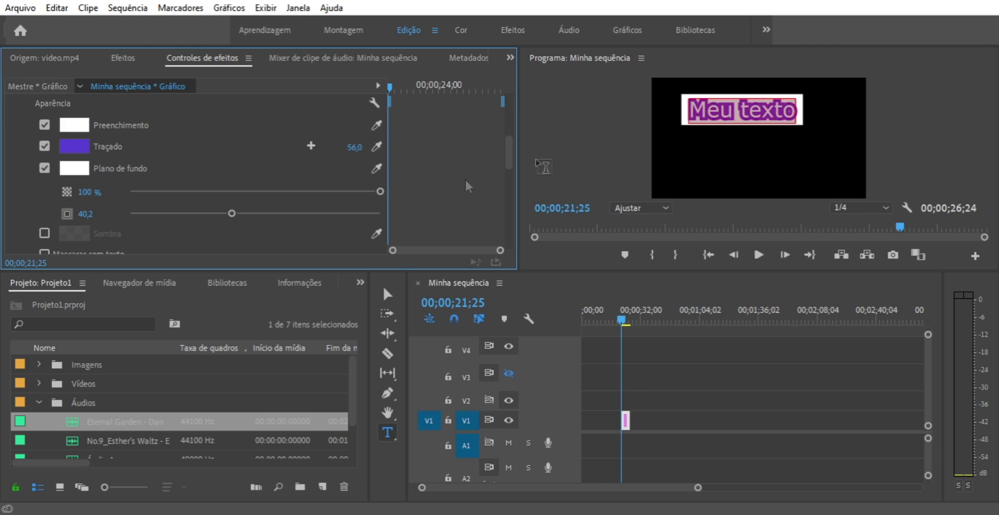
Step: Deselect the text in the frame and enlarge it slightly by raising its scale in the text's transform properties
click(389, 294)
click(619, 137)
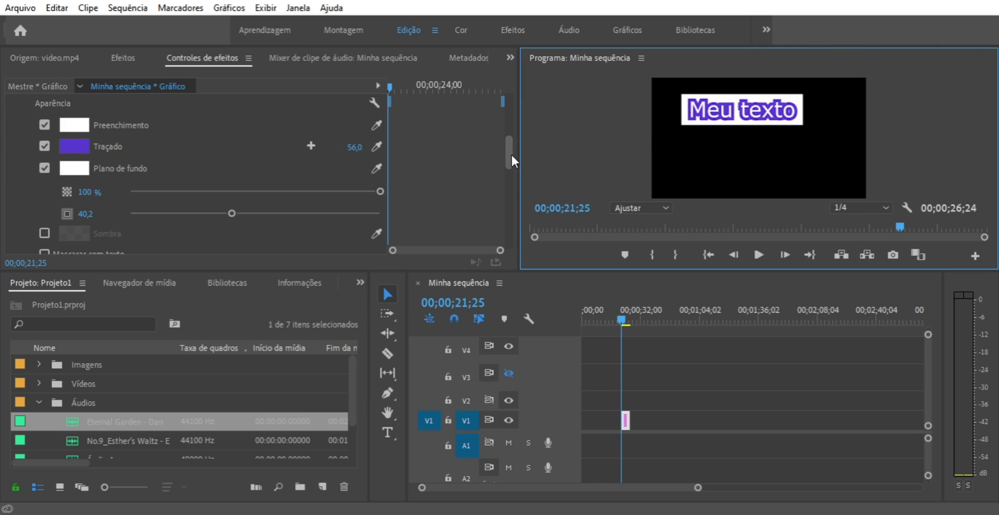
drag(511, 153, 498, 177)
drag(198, 203, 208, 203)
click(747, 115)
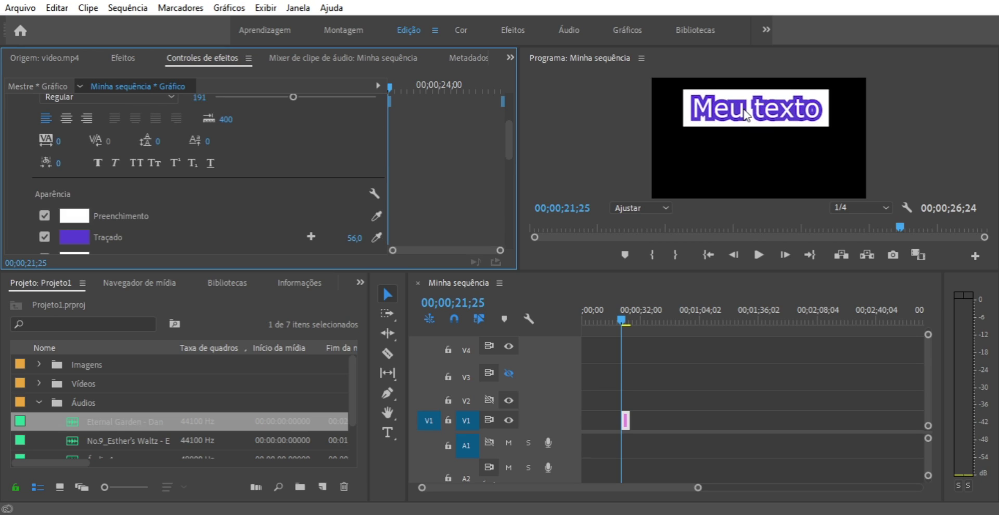
Step: Move the "Meu texto" text slightly down in the frame with the Selection tool
double_click(744, 108)
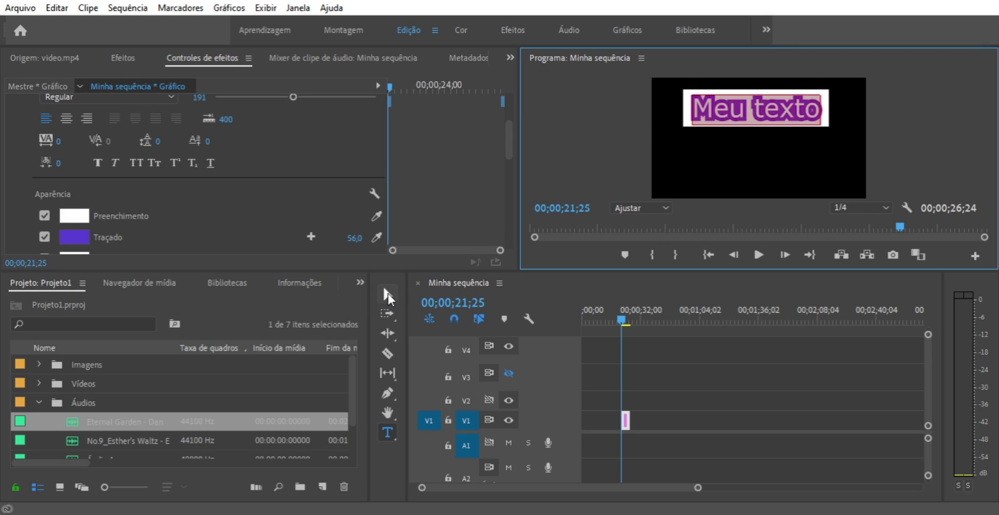
click(389, 295)
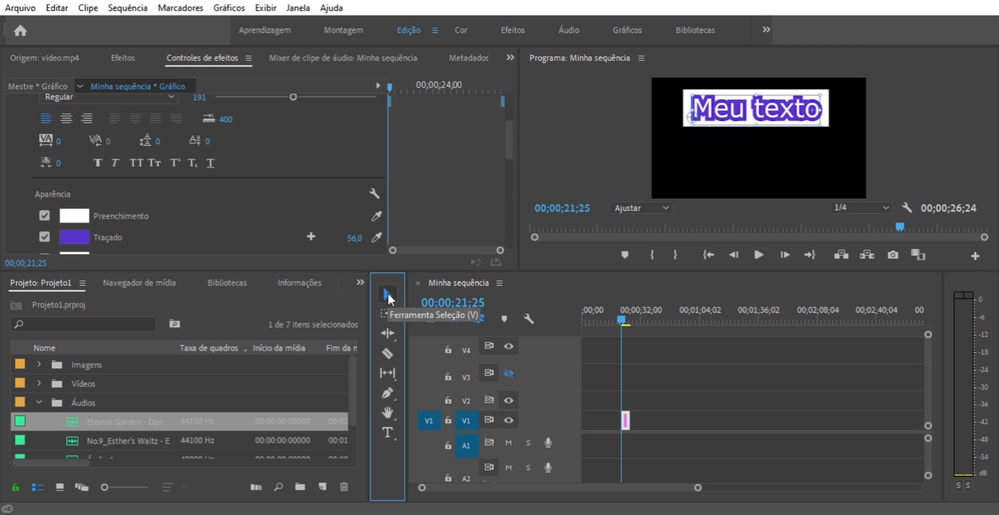
click(747, 109)
mouse_move(745, 113)
mouse_down()
mouse_move(777, 152)
mouse_move(744, 141)
mouse_move(752, 128)
mouse_up()
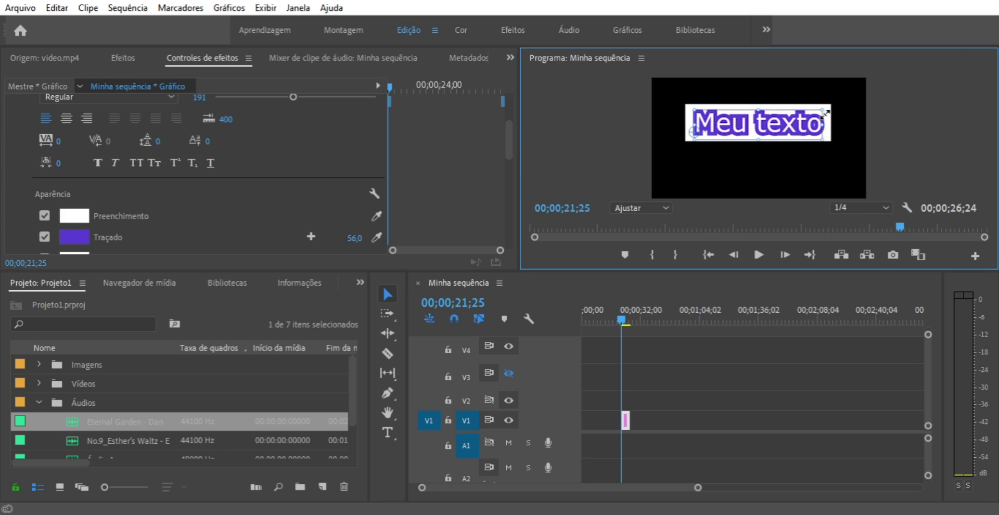
Step: Resize the text with its bounding box and reposition it so it fits horizontally centered within the frame
mouse_move(825, 113)
mouse_down()
mouse_move(903, 89)
mouse_move(807, 116)
mouse_move(835, 103)
mouse_up()
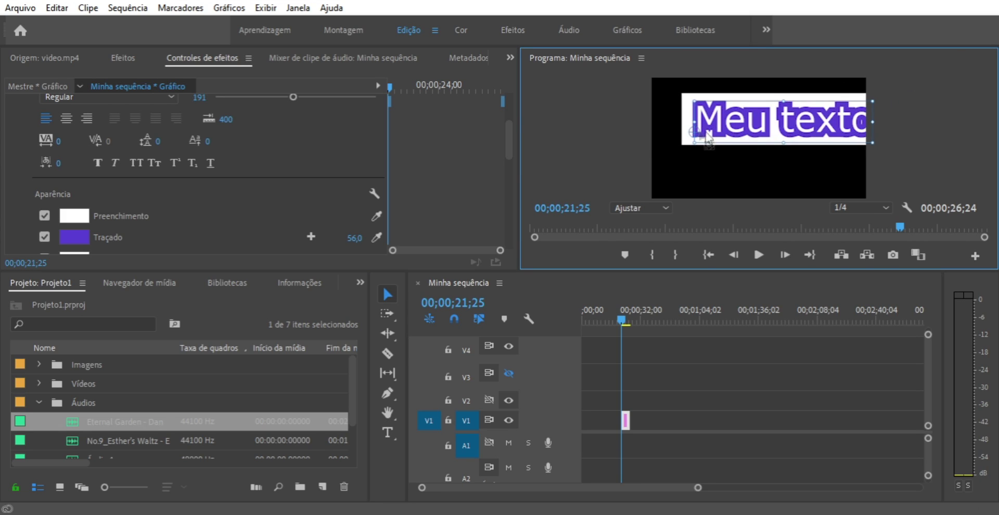
drag(700, 136, 672, 142)
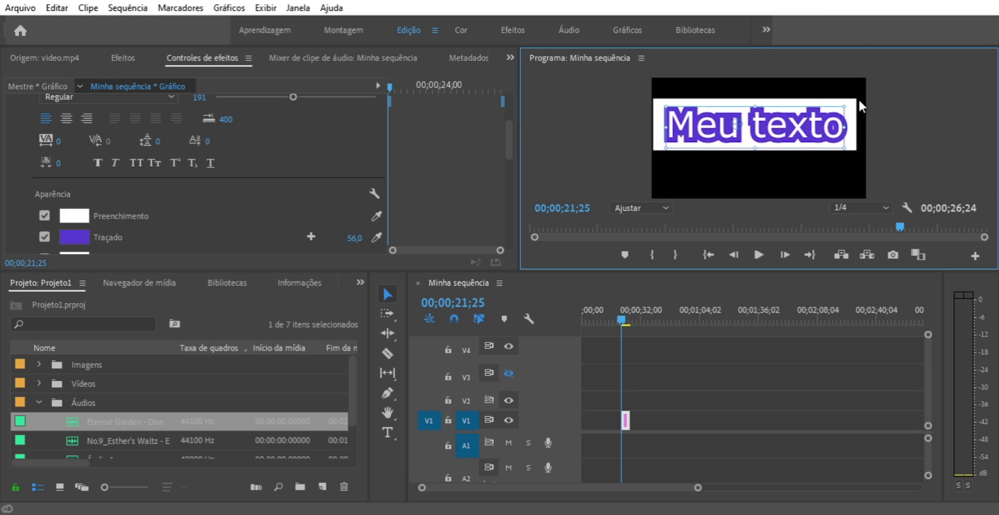
drag(853, 102, 846, 113)
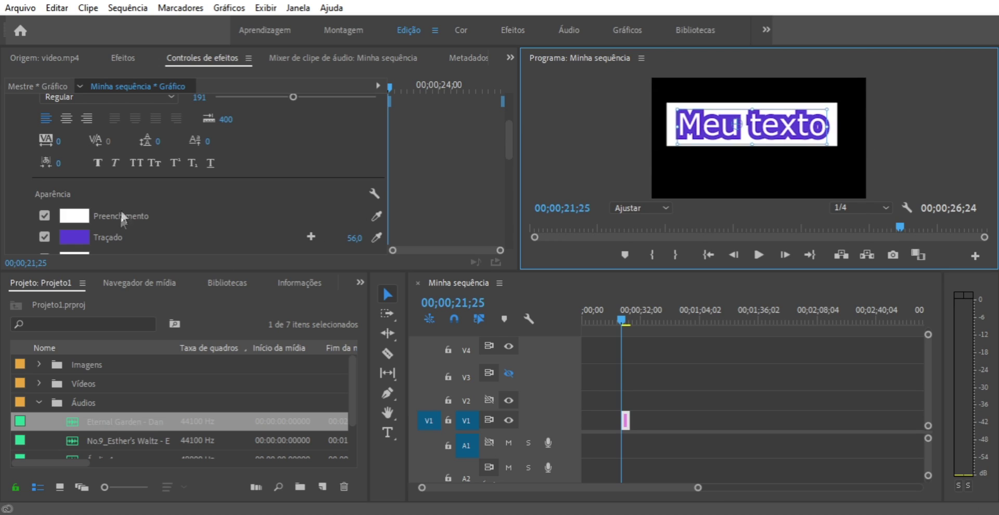
Step: Disable the text's stroke and background, leaving only the fill enabled
drag(511, 143, 509, 161)
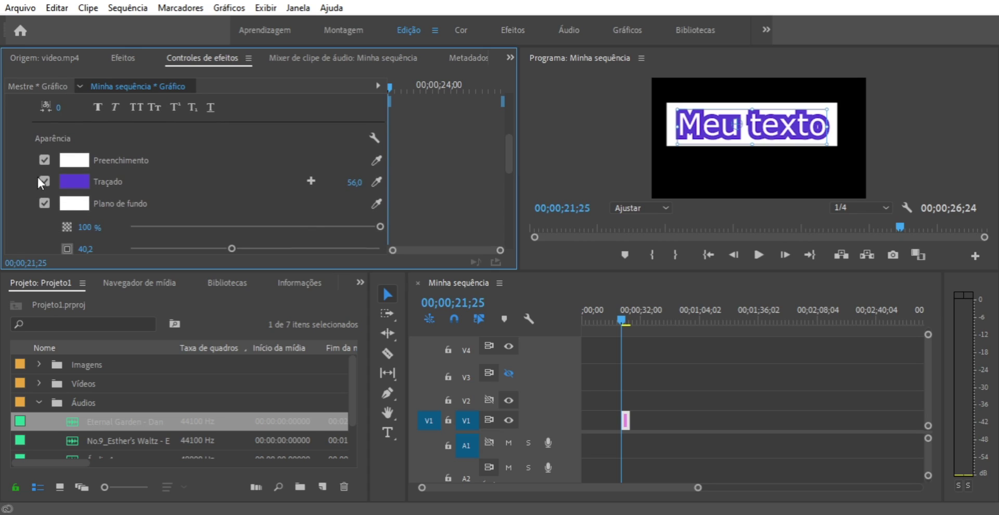
click(45, 181)
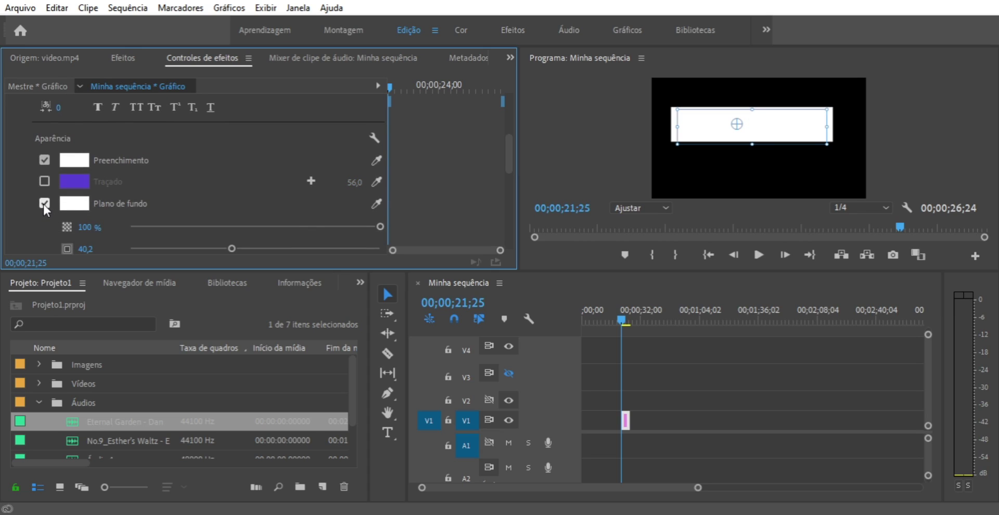
click(44, 204)
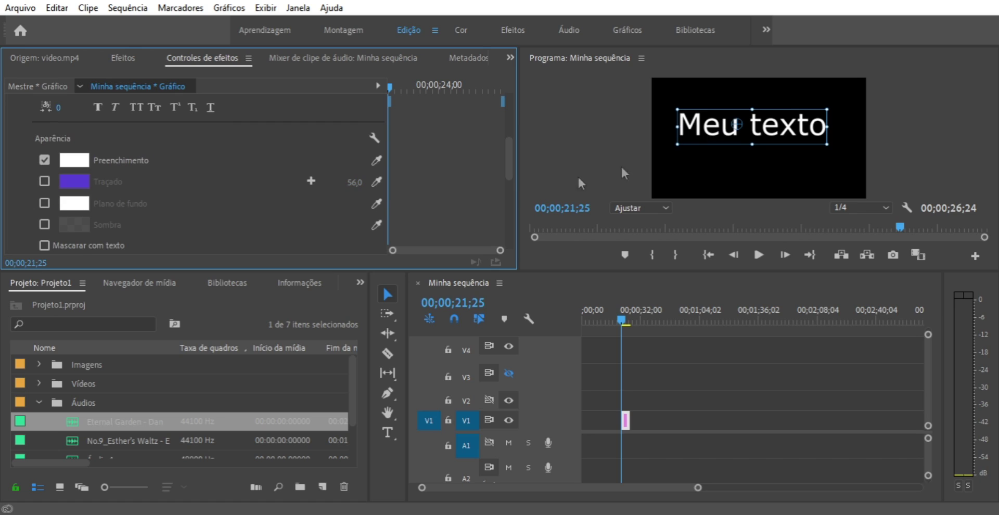
Step: Collapse the text properties and select the graphic clip's Motion effect (Movimento)
drag(510, 158, 513, 99)
click(11, 133)
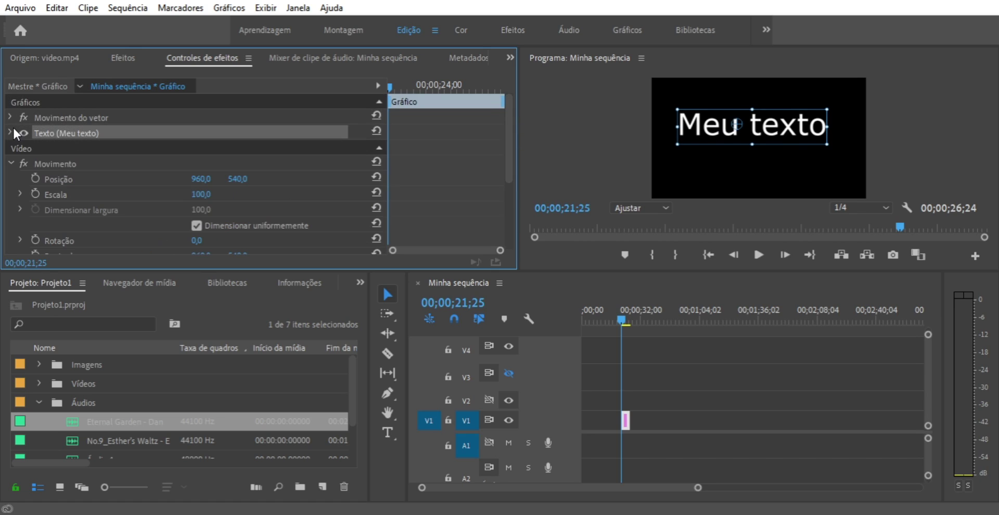
click(45, 162)
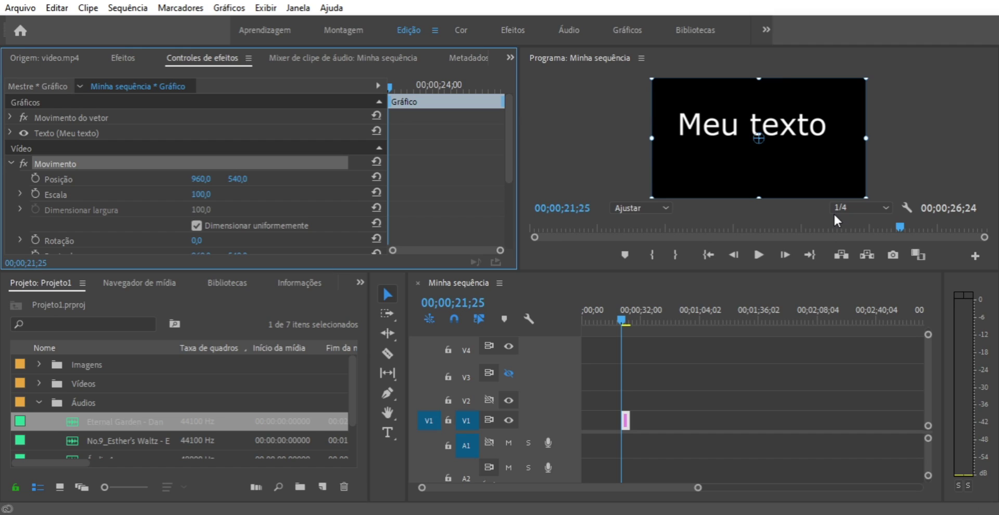
Step: Scale the whole graphic clip down to about 59.7 through its Motion effect (Movimento), and collapse that effect's properties
click(870, 139)
drag(871, 139, 828, 141)
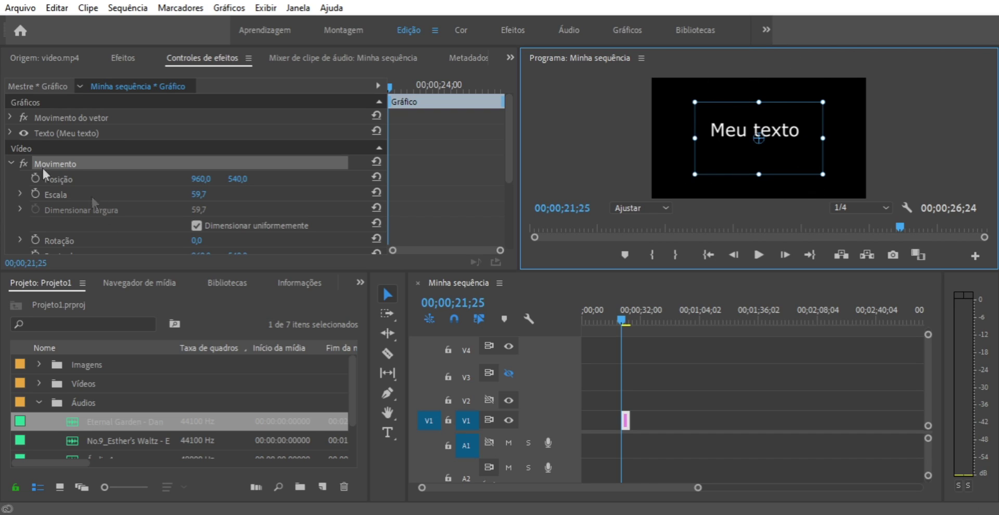
click(13, 167)
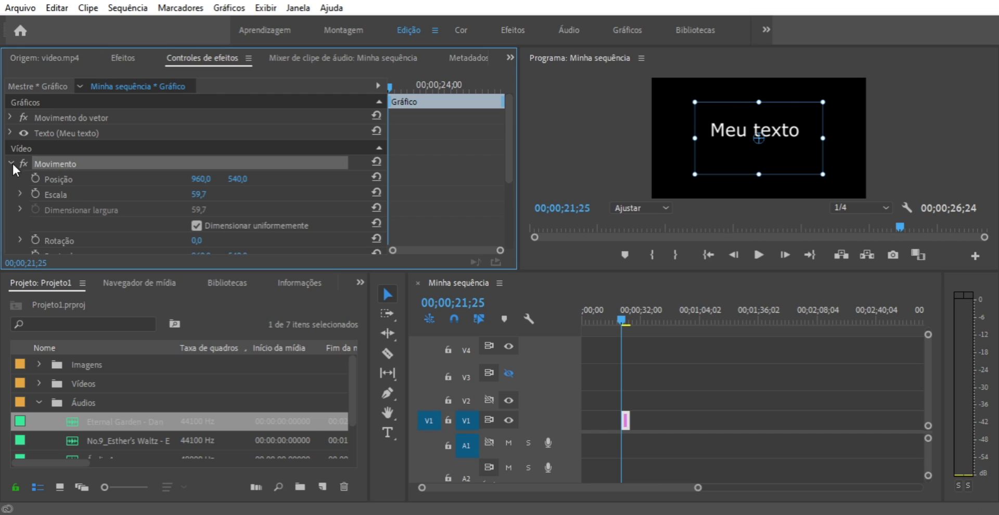
click(11, 162)
Step: Expand the "Meu texto" text properties, try a font size of 387, and set the size to 241
click(9, 132)
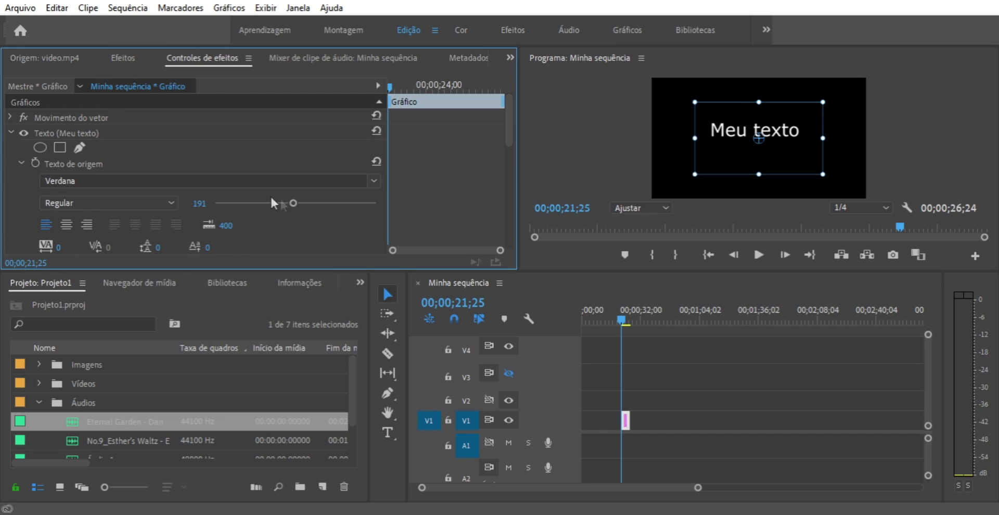
drag(291, 201, 375, 203)
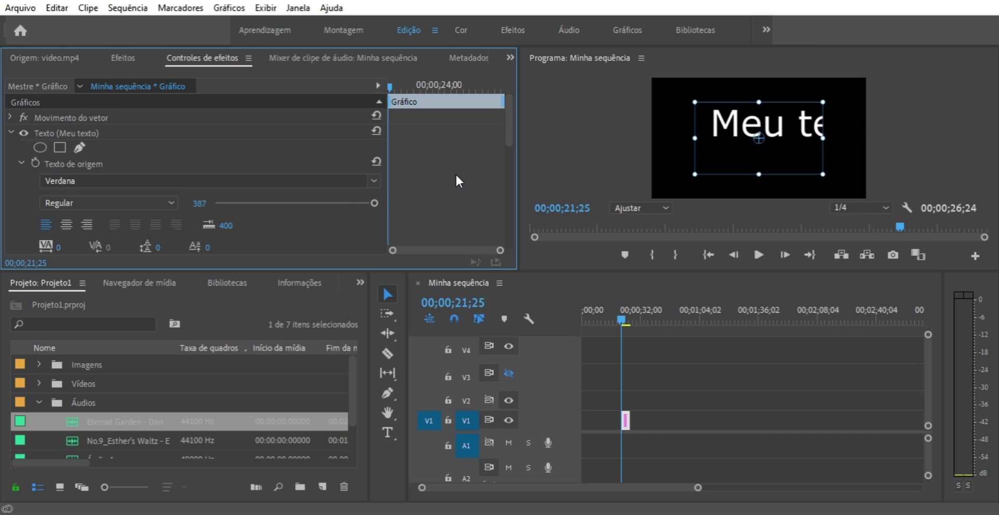
drag(374, 203, 314, 205)
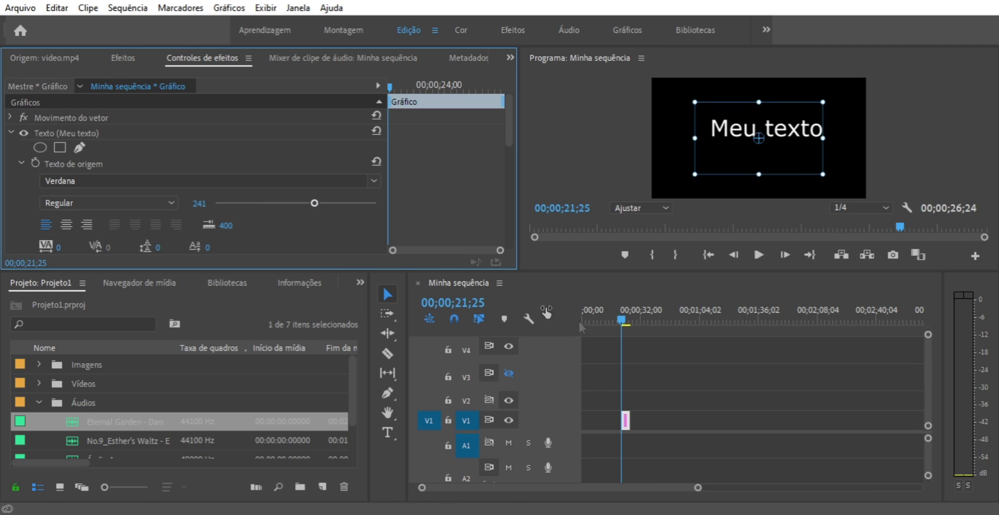
Step: Delete the "Meu texto" graphic from the sequence and add a new default text layer, repositioned and scaled down to fit inside the frame
click(661, 378)
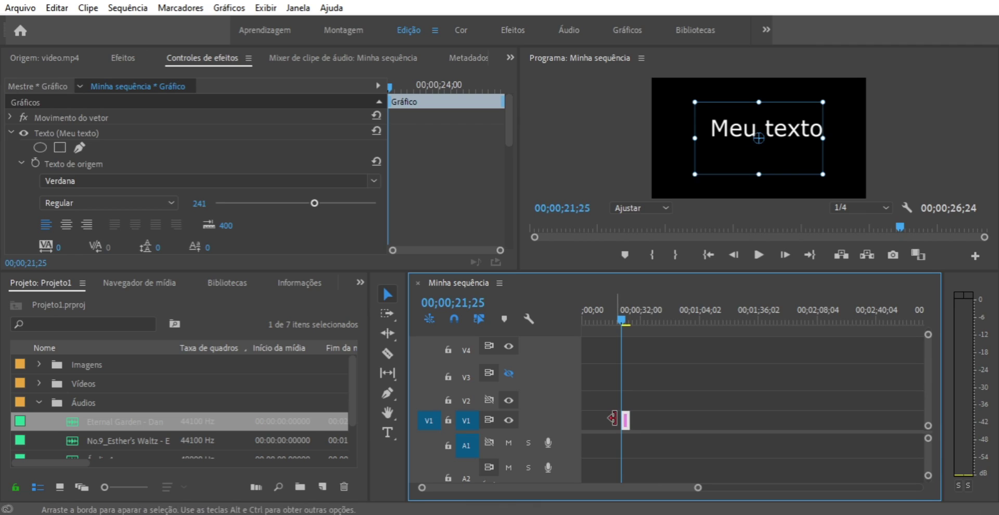
key(Delete)
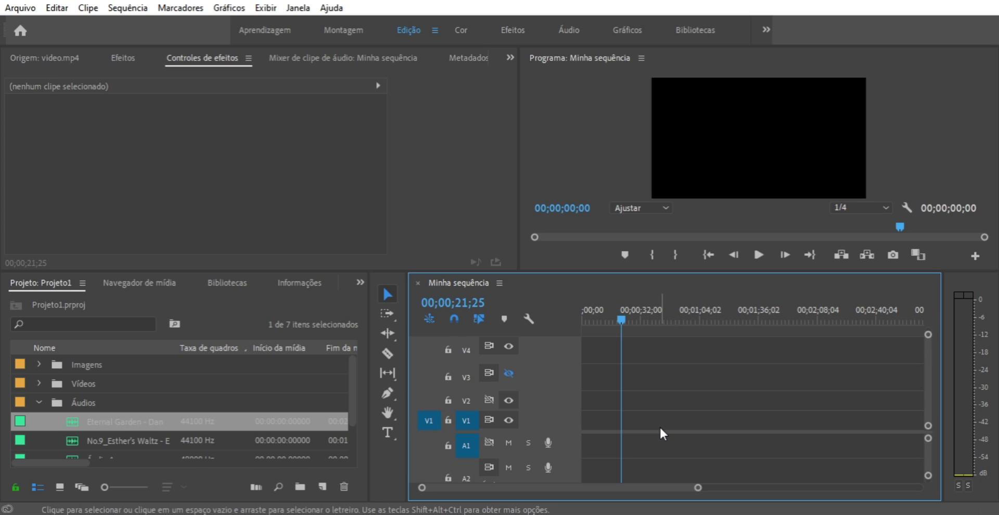
key(ctrl+z)
drag(809, 140, 713, 145)
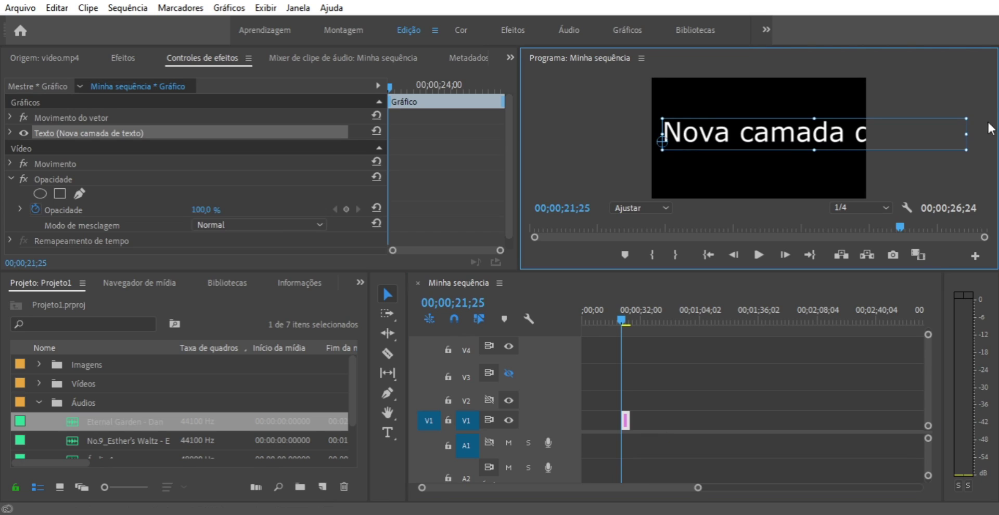
drag(966, 120, 837, 138)
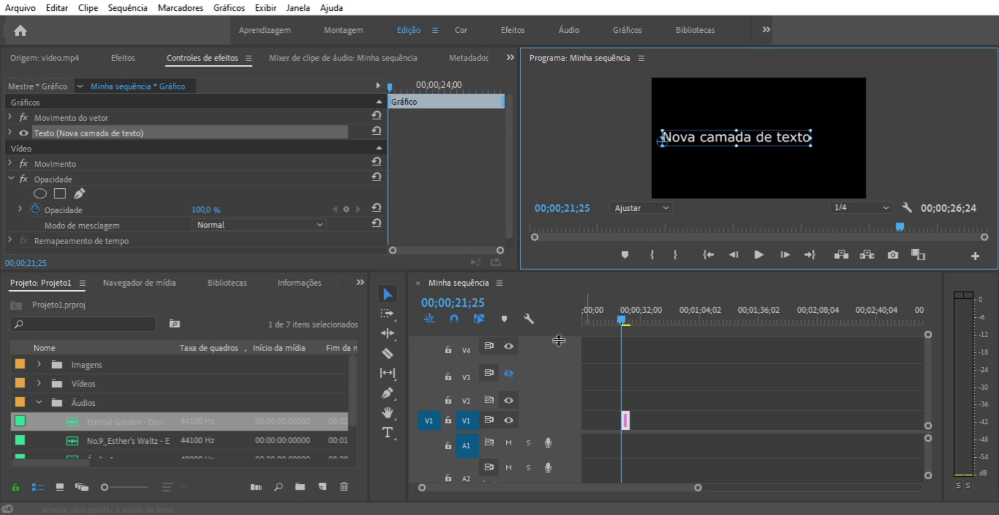
Step: Switch to the Gráficos workspace and review the text layer's alignment, font and appearance settings in the Essential Graphics editor
click(626, 29)
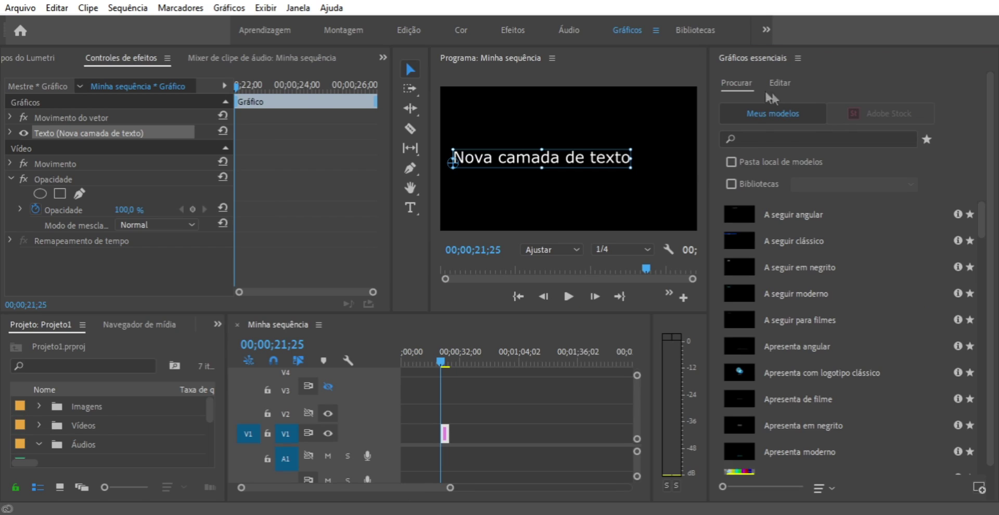
click(775, 82)
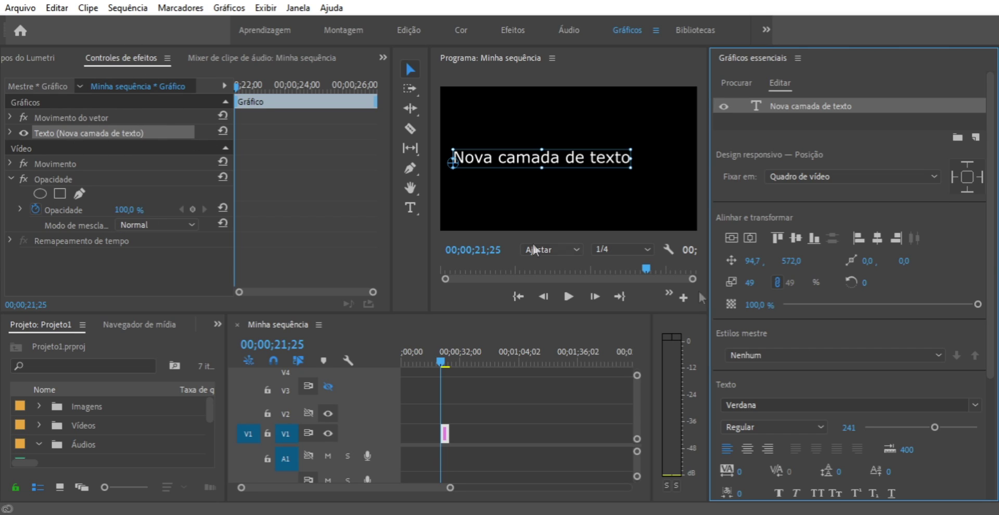
drag(989, 248, 992, 368)
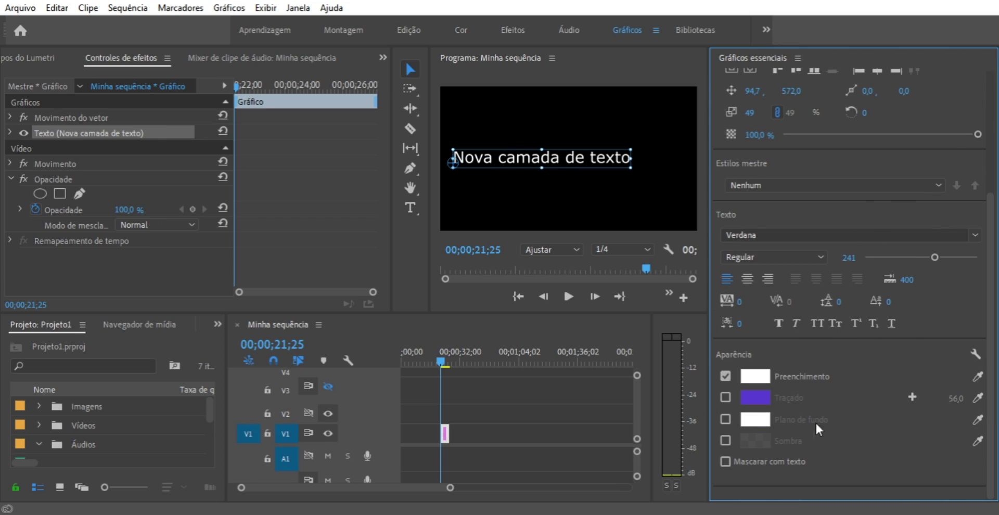
Step: Return to the Edição workspace and delete the text graphic clip from track V1
click(402, 29)
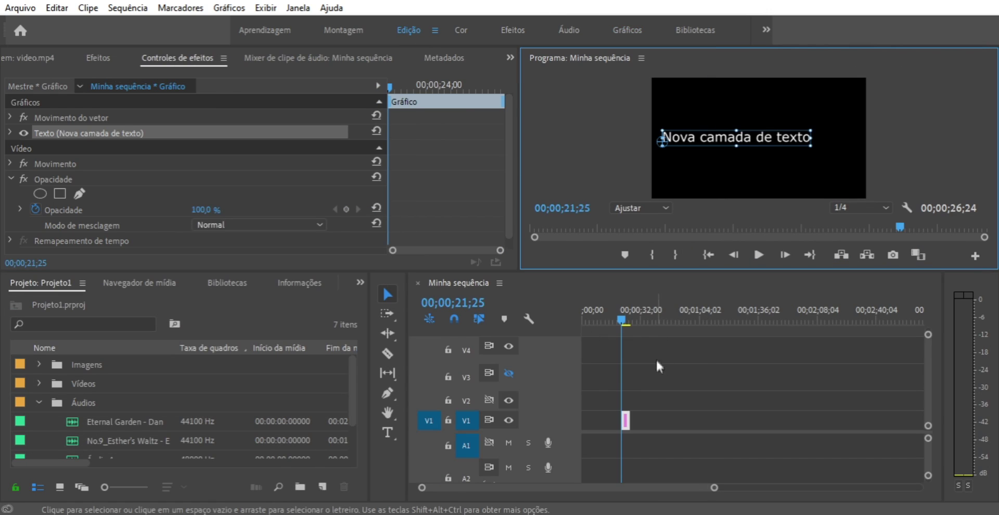
drag(671, 359, 614, 426)
key(Delete)
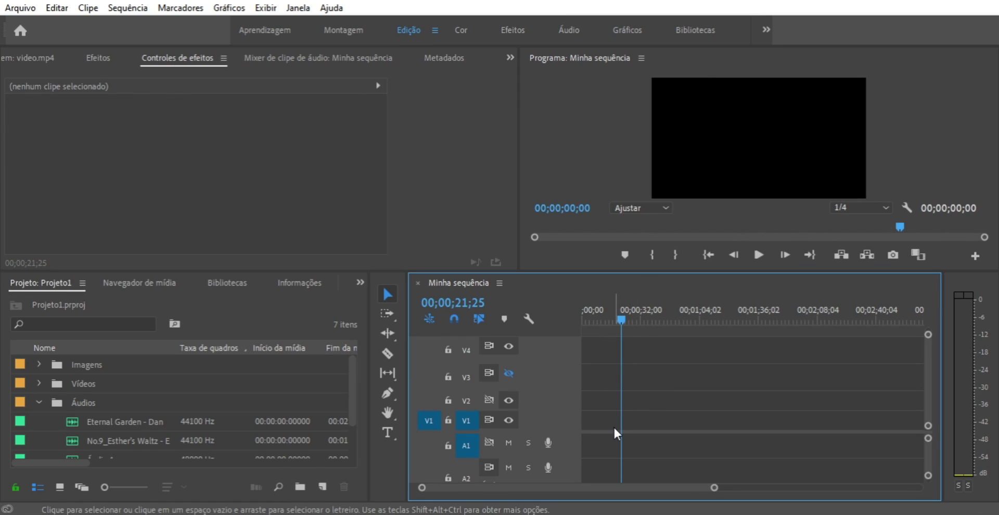
Step: Create a new legacy title (Título existente), keeping the proposed 1920 × 1080 video settings and name
click(20, 8)
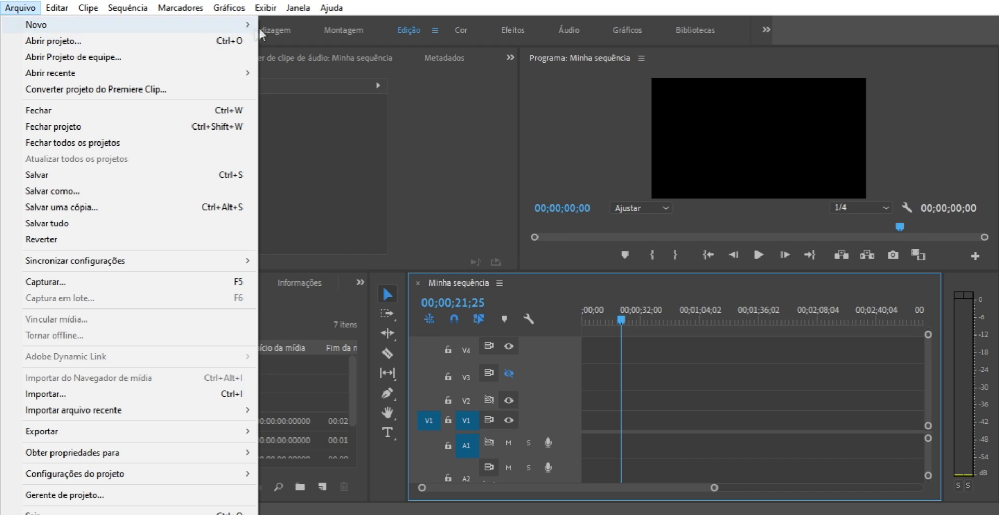
mouse_move(246, 26)
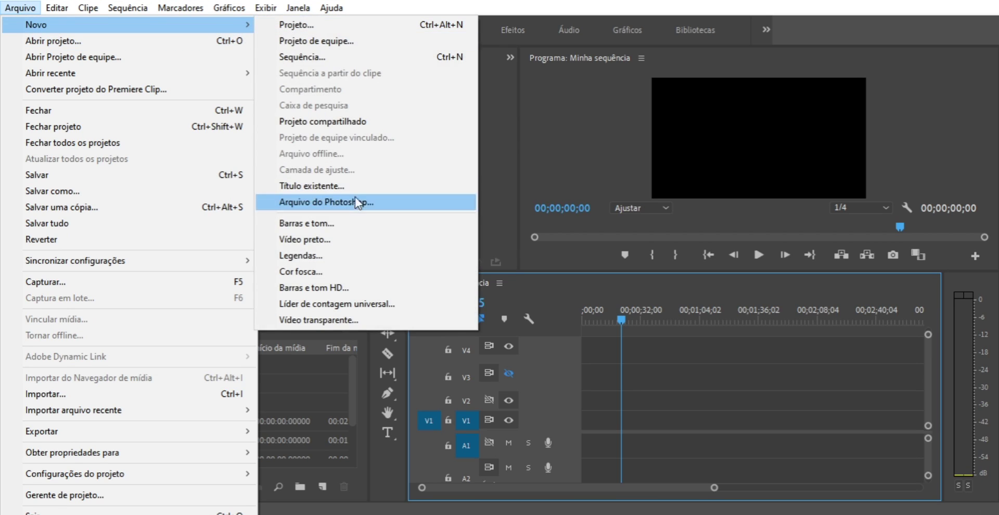
click(315, 189)
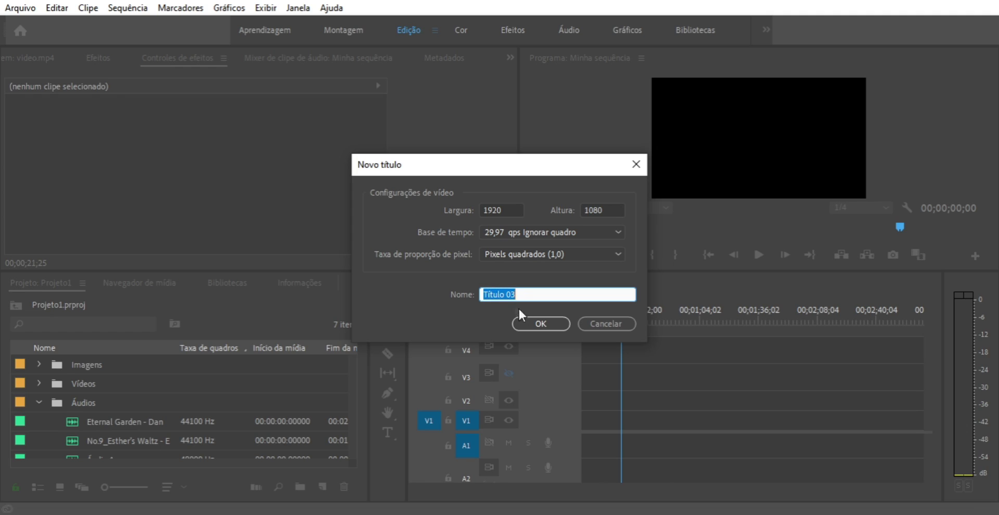
click(541, 324)
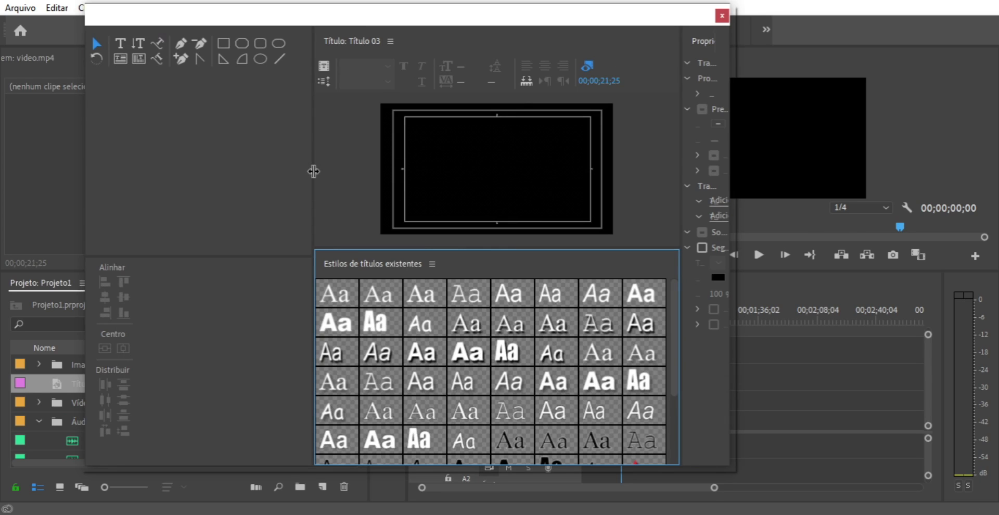
Step: Draw a text box about 1119 wide and 225 high in the title and enter "Next Hub" in it
drag(313, 171, 225, 158)
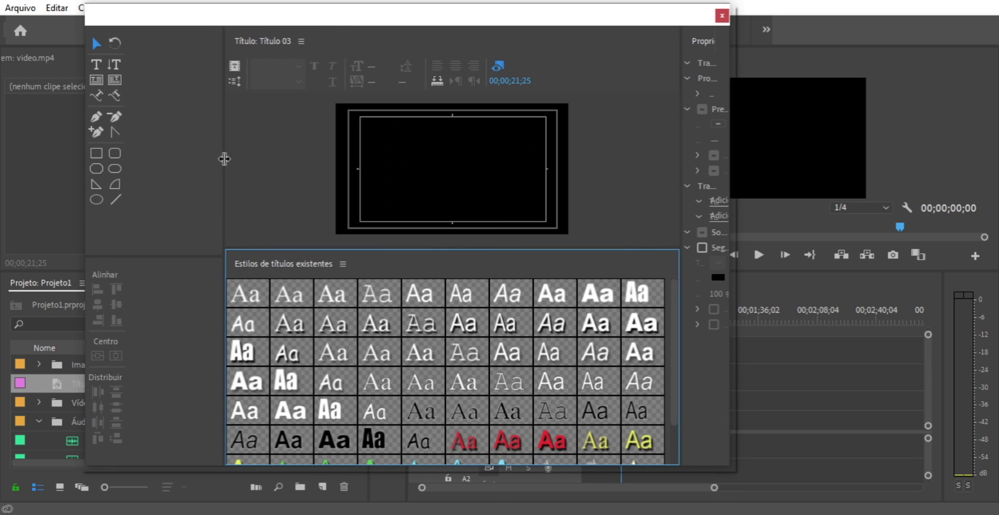
drag(330, 20, 304, 13)
click(71, 61)
drag(369, 165, 504, 189)
text(Next Hub)
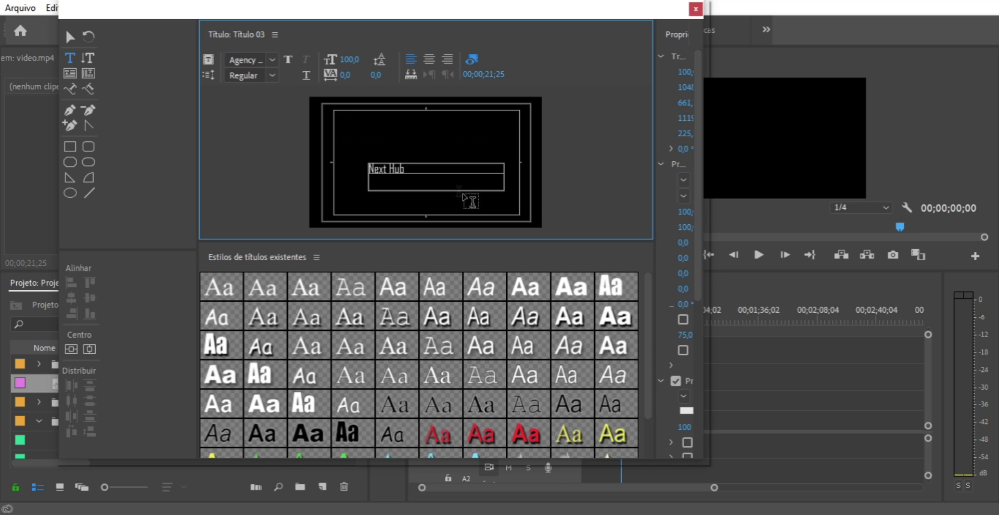
Step: Center-align the "Next Hub" text and center its box vertically and horizontally in the title frame
drag(409, 170, 366, 169)
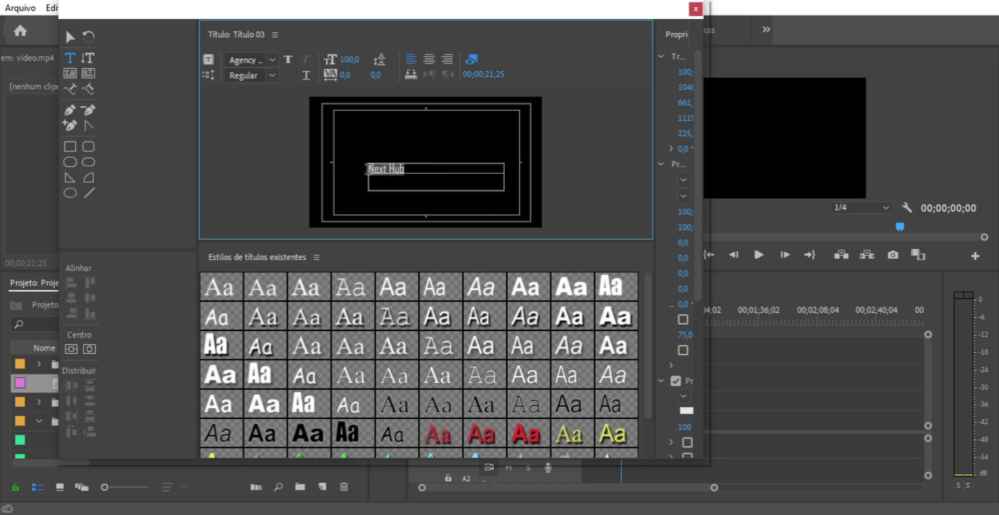
click(436, 60)
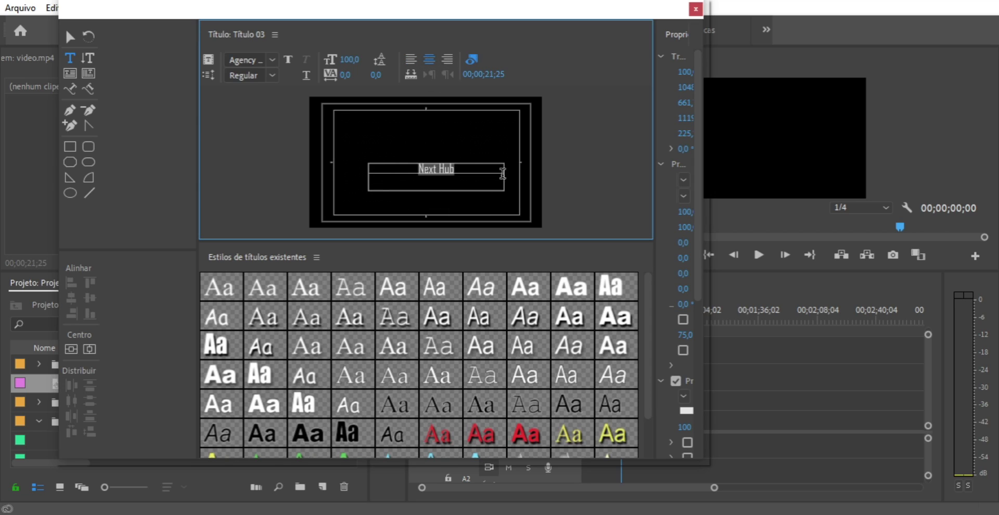
click(72, 349)
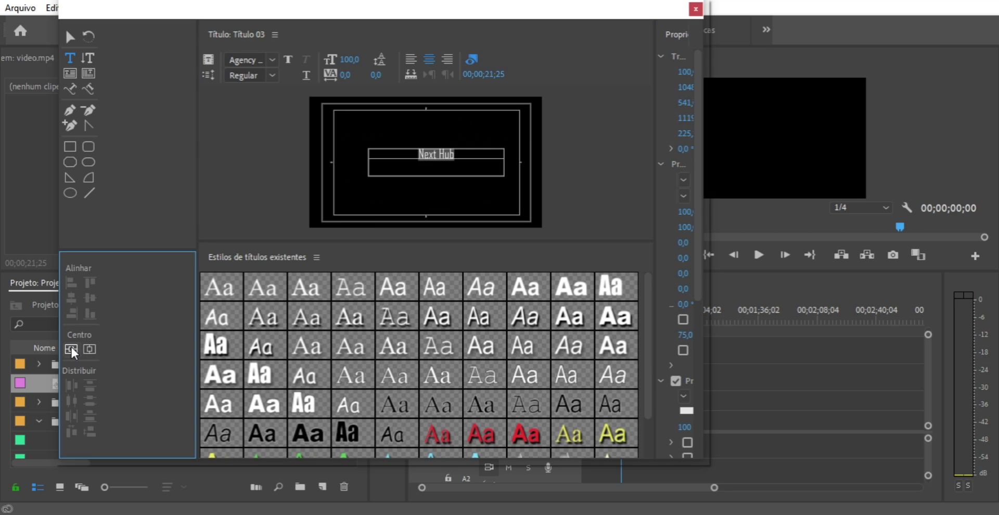
click(89, 348)
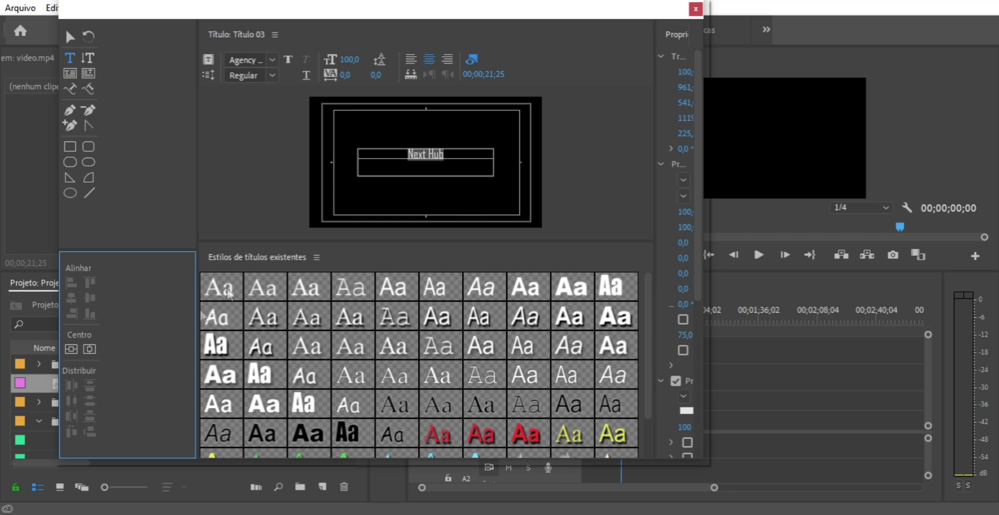
Step: Try several legacy title styles on the "Next Hub" text and apply the bold Impact style with a shadow
click(226, 353)
click(259, 348)
click(307, 348)
click(217, 346)
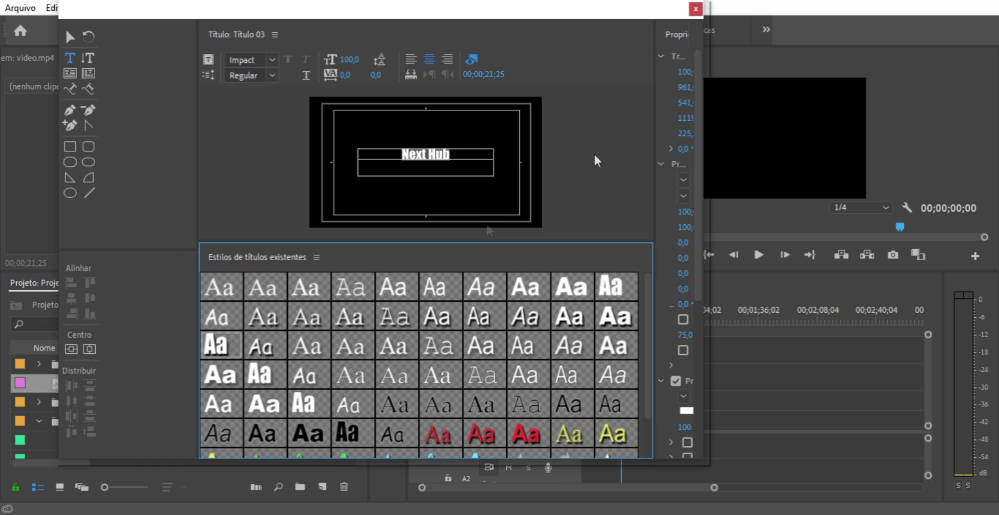
Step: Widen the title properties area, set the text's tracking (Espaçamento) to 10, and collapse the Propriedades group
drag(655, 75, 534, 74)
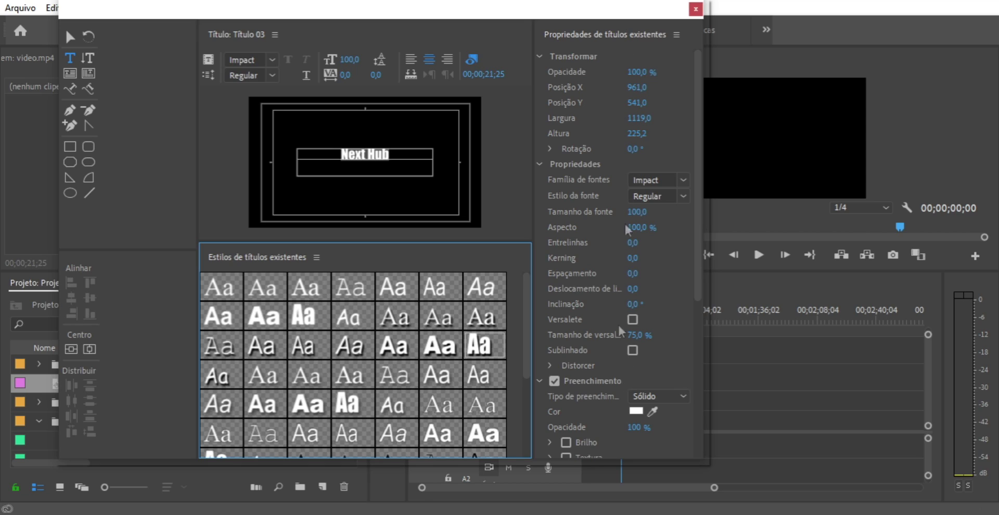
mouse_move(639, 72)
mouse_down()
mouse_move(614, 73)
mouse_move(656, 73)
mouse_up()
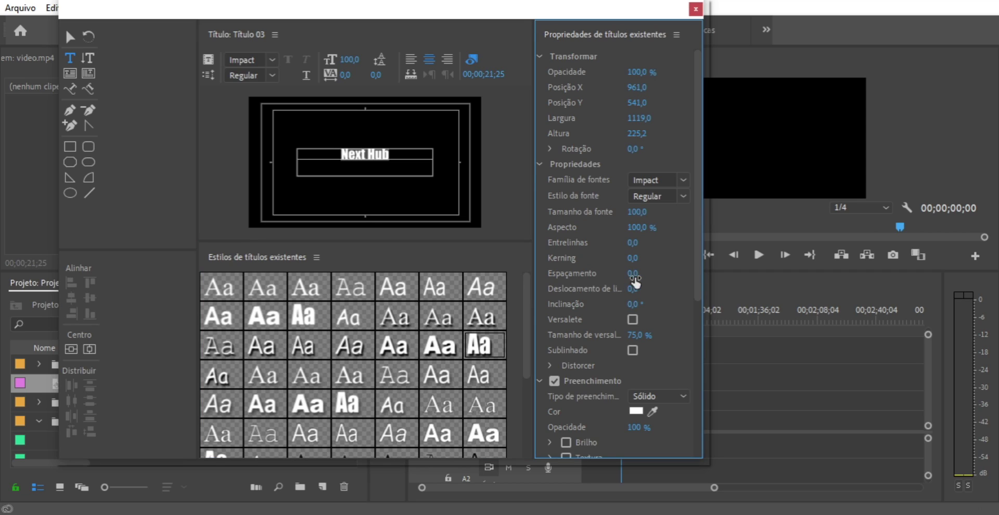
mouse_move(635, 273)
mouse_down()
mouse_move(661, 274)
mouse_move(638, 273)
mouse_up()
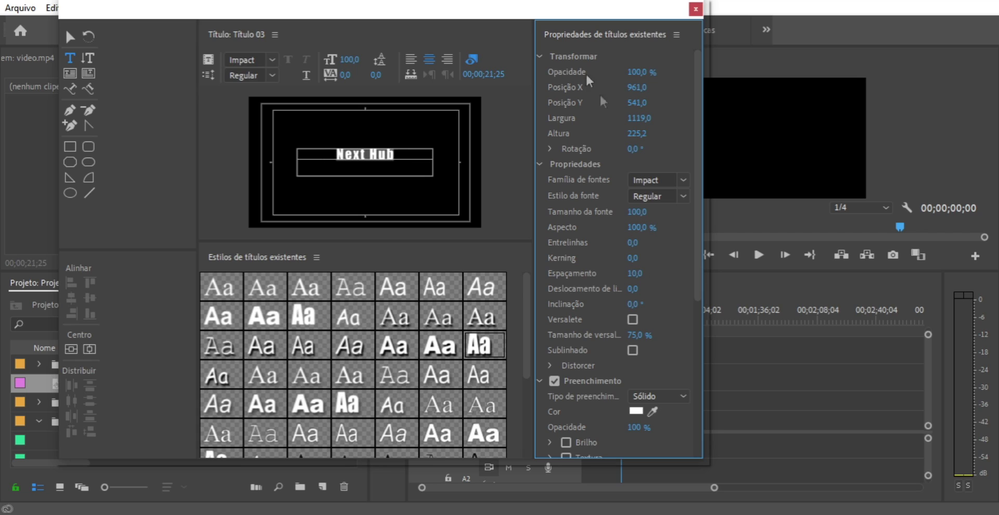
click(539, 164)
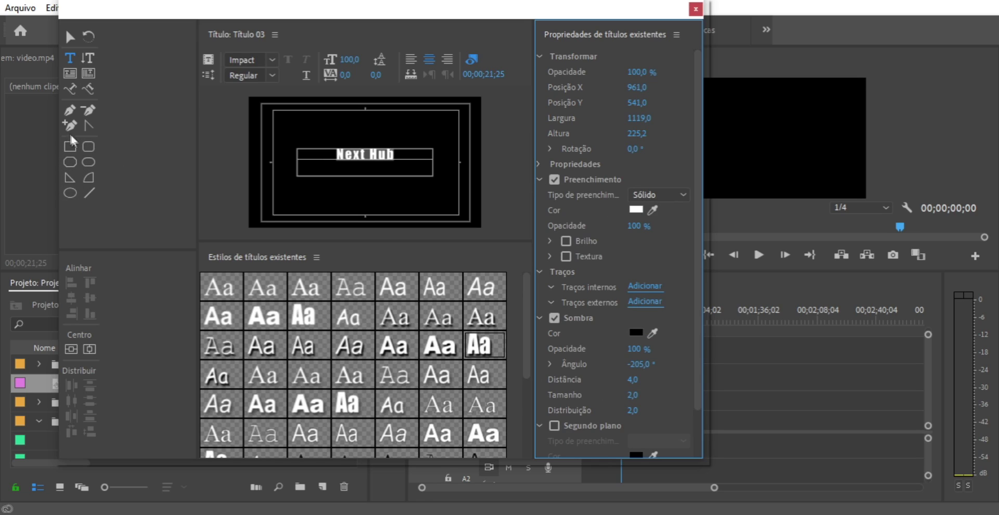
Step: Draw a rectangle about 436 × 152 below the text and a rounded rectangle about 448 × 152 beside it
click(71, 148)
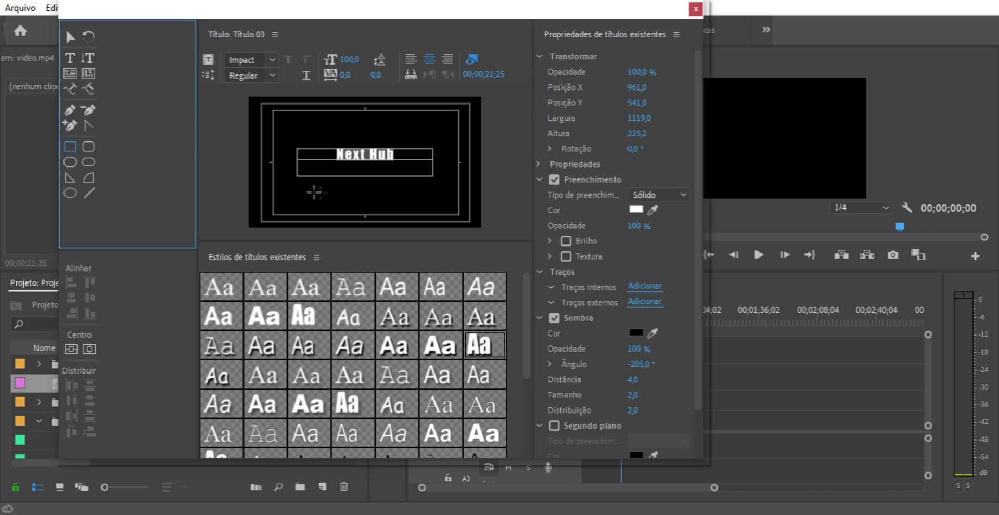
drag(285, 191, 337, 210)
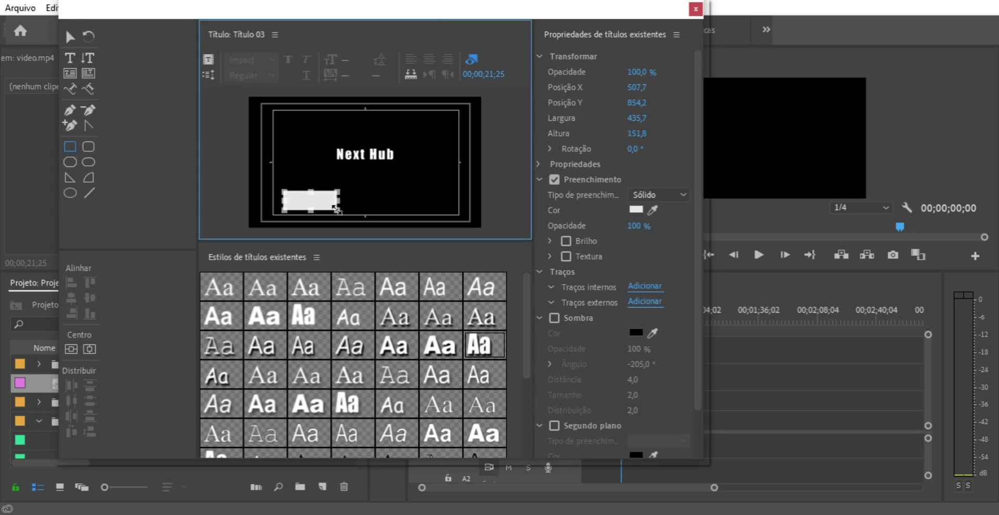
click(88, 146)
drag(378, 189, 432, 207)
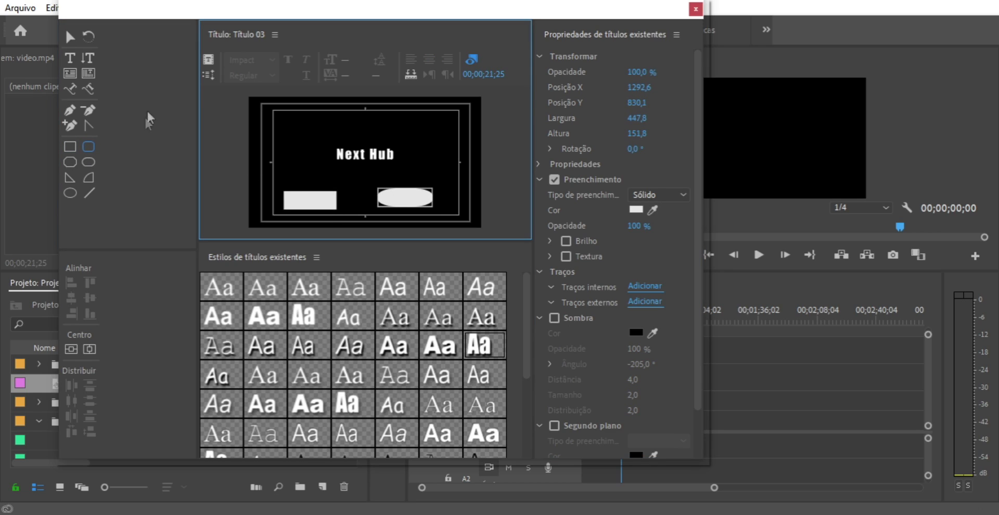
Step: Add the text "Meu texto" along a curved path about 749 × 206 above and beside "Next Hub", and close the title editor
click(71, 90)
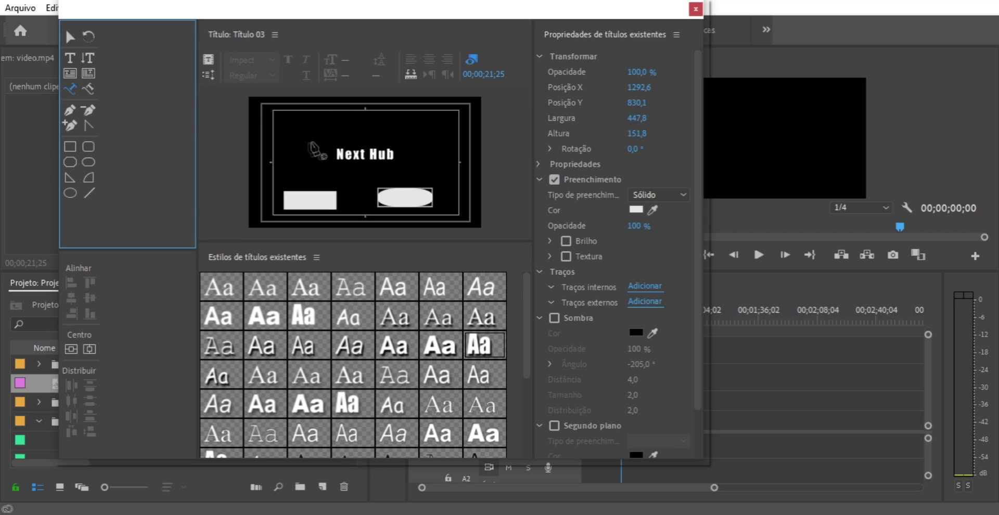
click(284, 157)
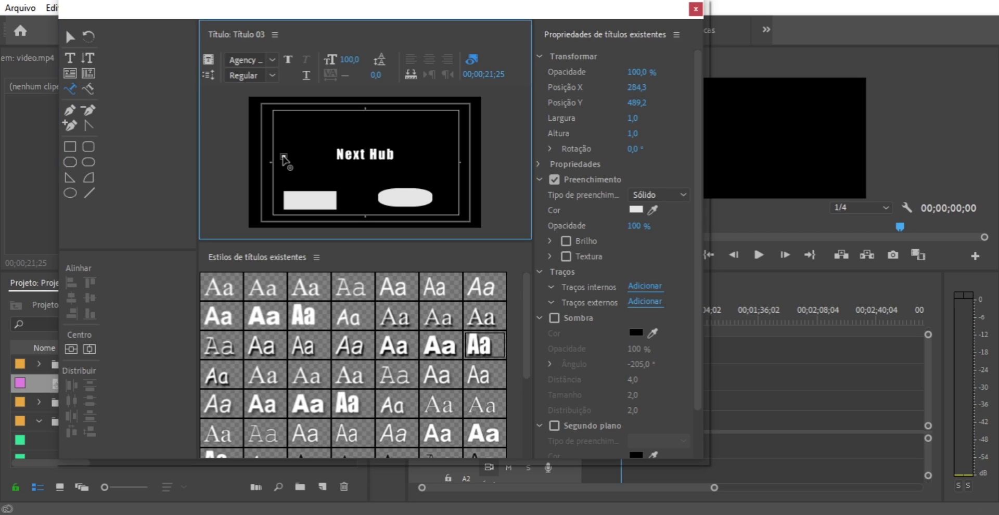
mouse_move(312, 140)
mouse_down()
mouse_move(328, 146)
mouse_move(376, 125)
mouse_up()
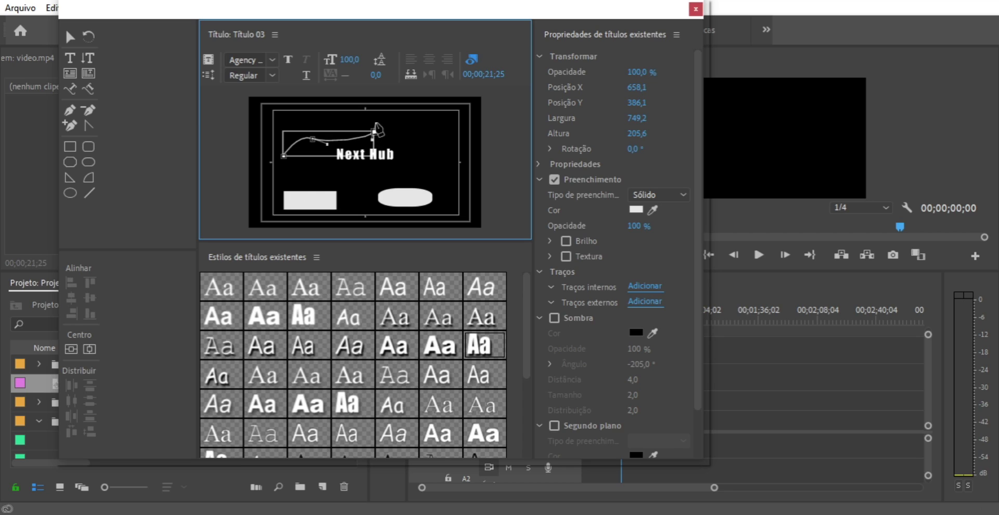
click(70, 89)
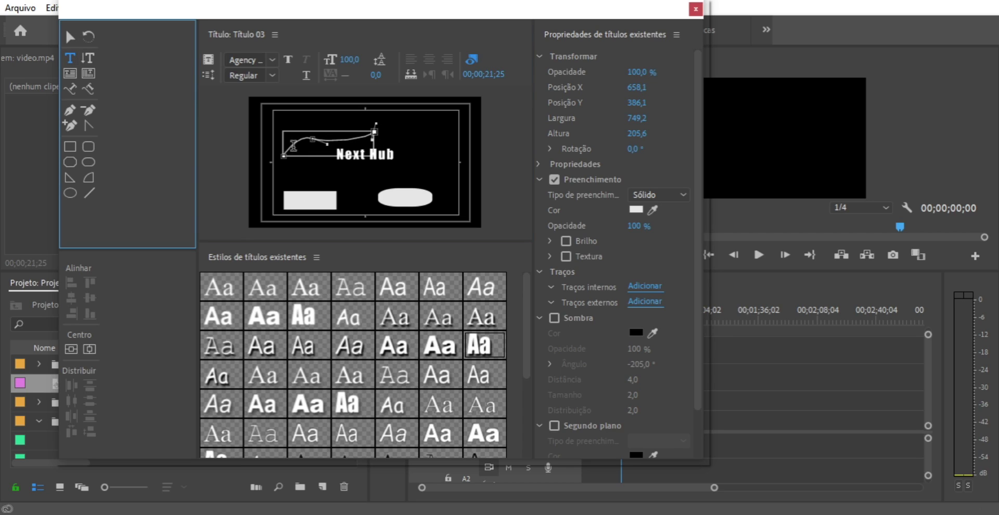
click(286, 145)
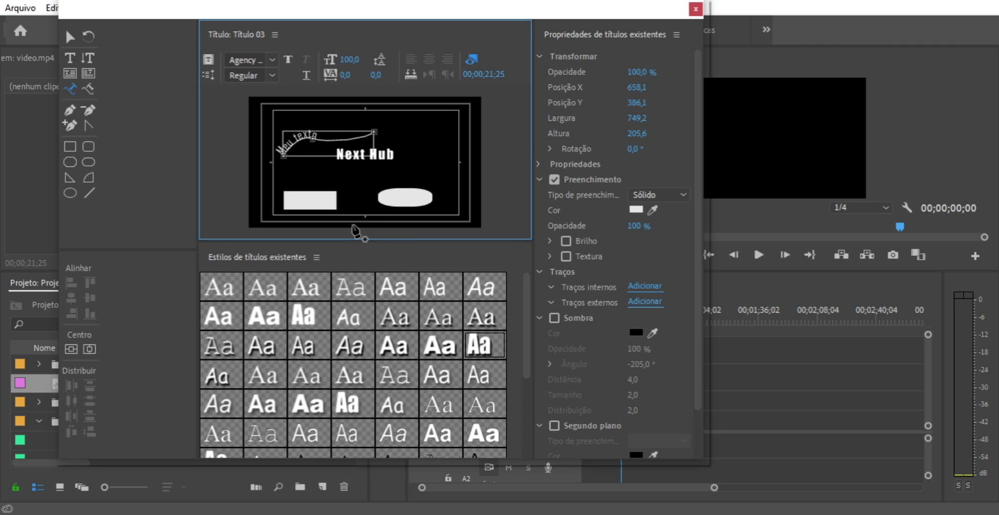
click(498, 137)
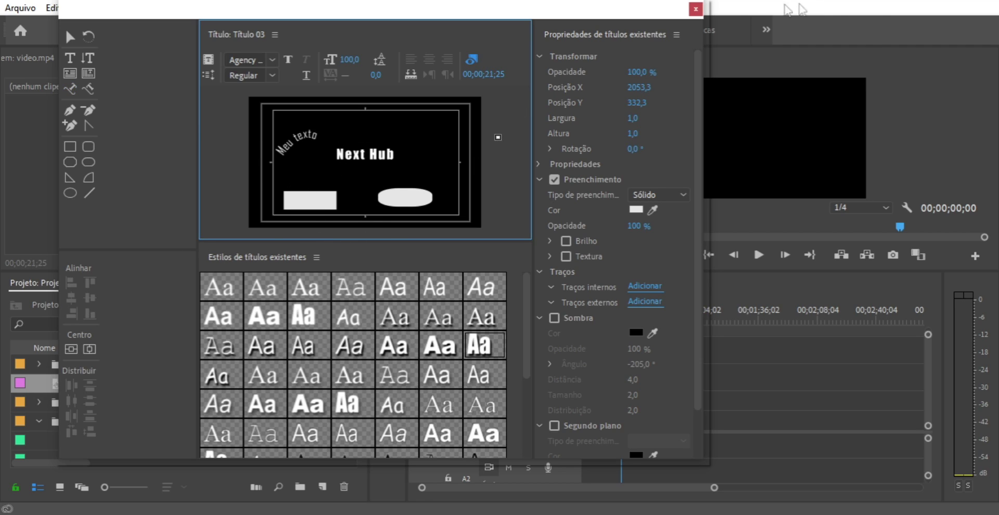
click(696, 9)
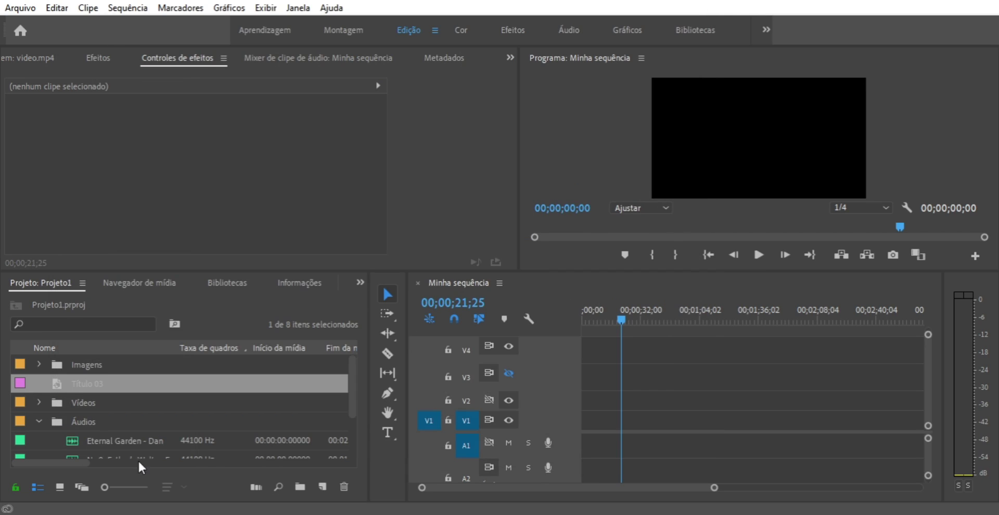
Step: Place Título 03 on track V2 starting at 00;00;21;25 and extend its clip to 00;01;54;19
drag(353, 383, 354, 407)
scroll(202, 413, up, 2)
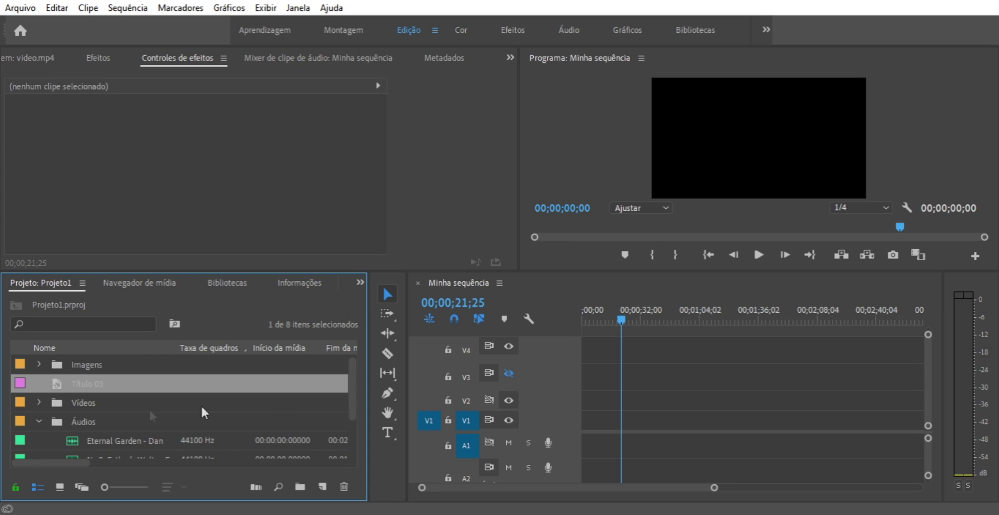
click(99, 403)
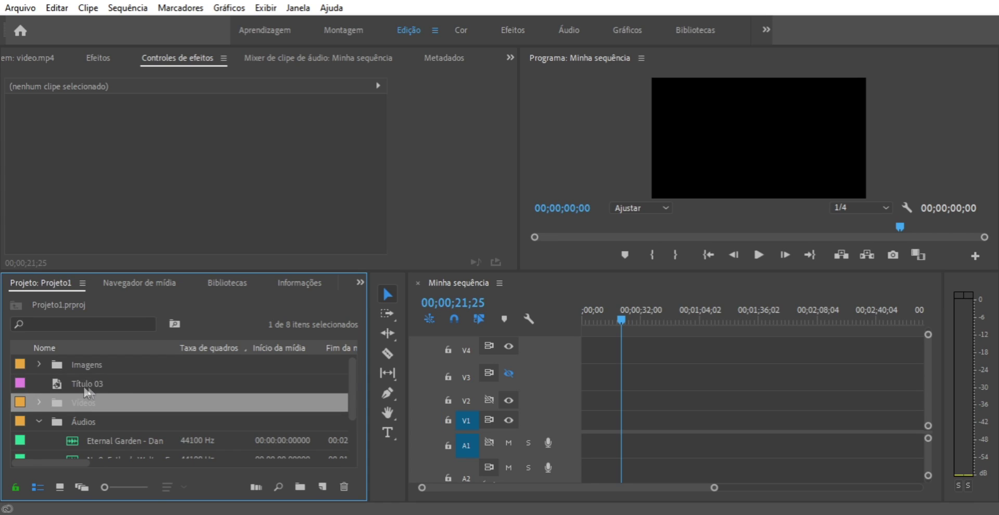
click(91, 385)
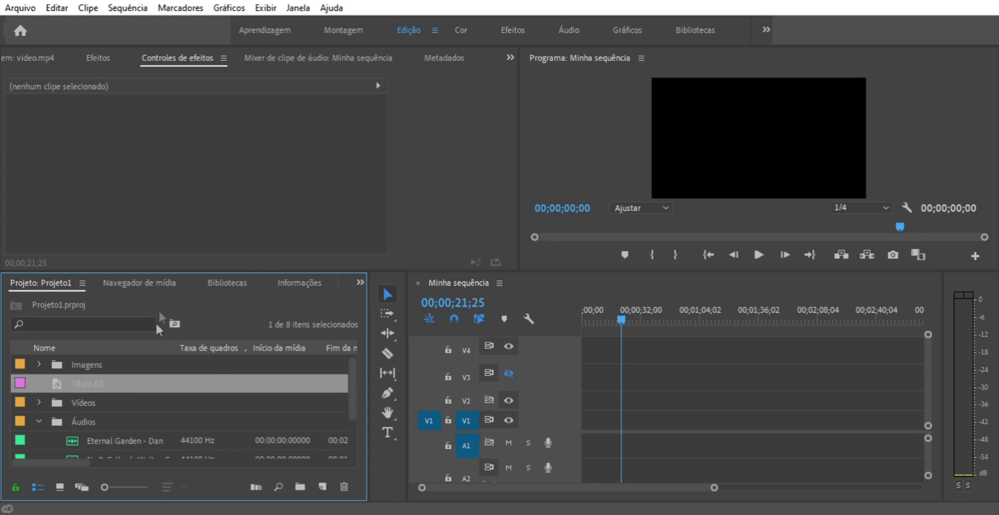
drag(104, 388, 791, 401)
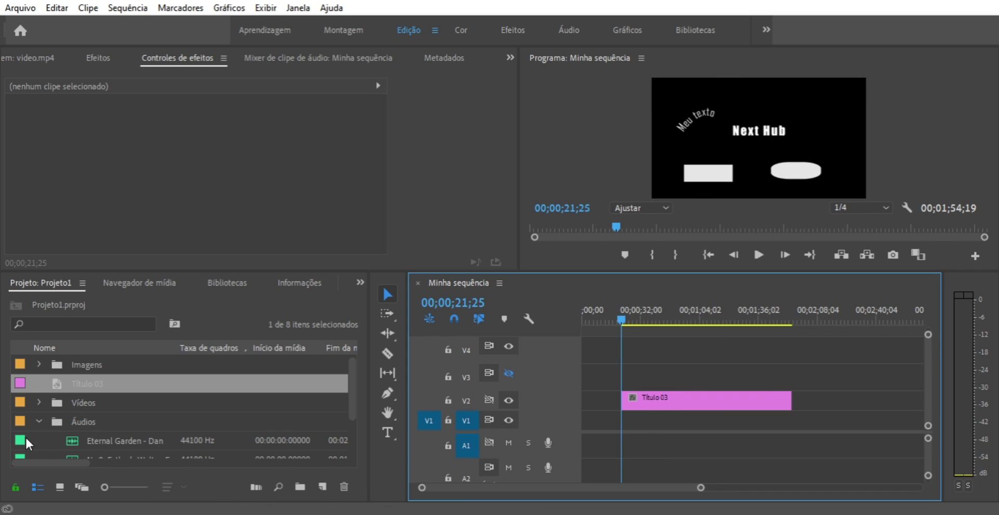
Step: Reopen Título 03 from the project items to view its editable content, and close the title editor
double_click(60, 387)
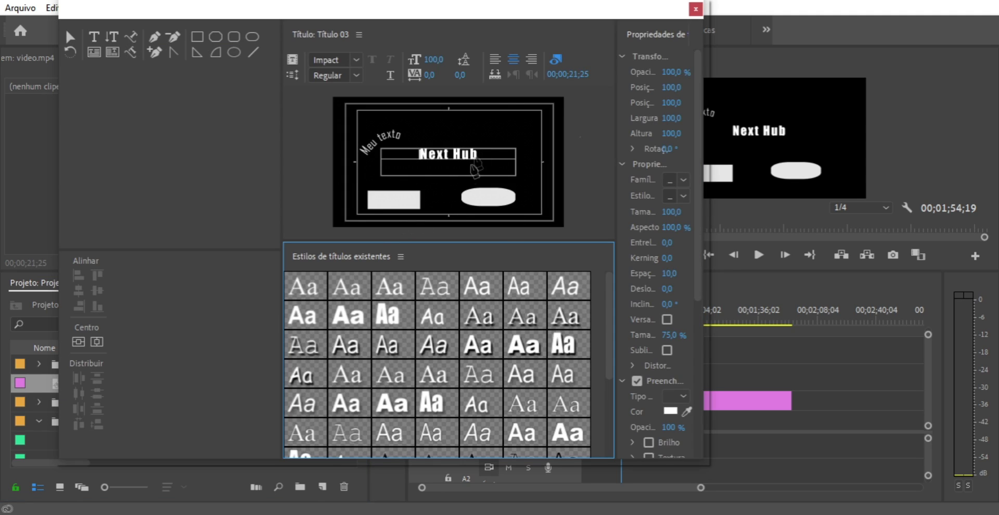
click(696, 9)
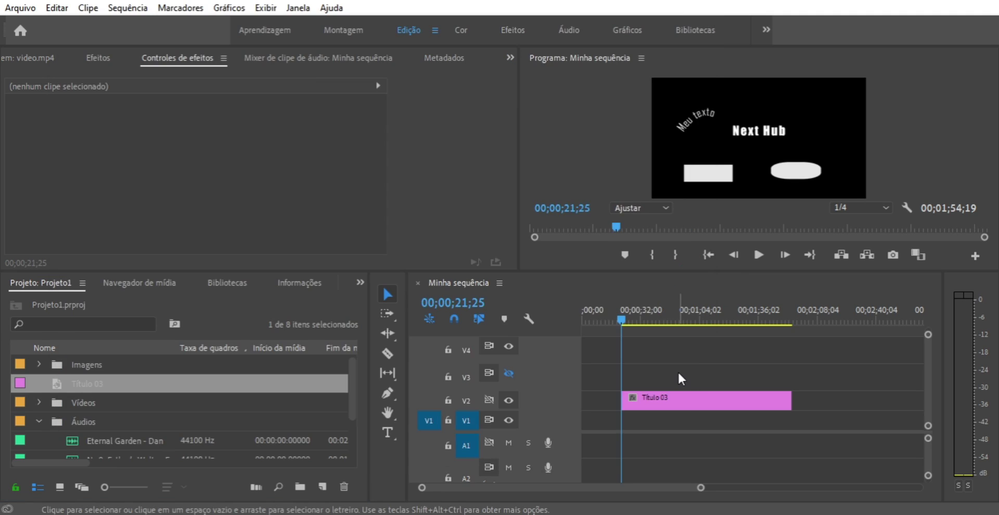